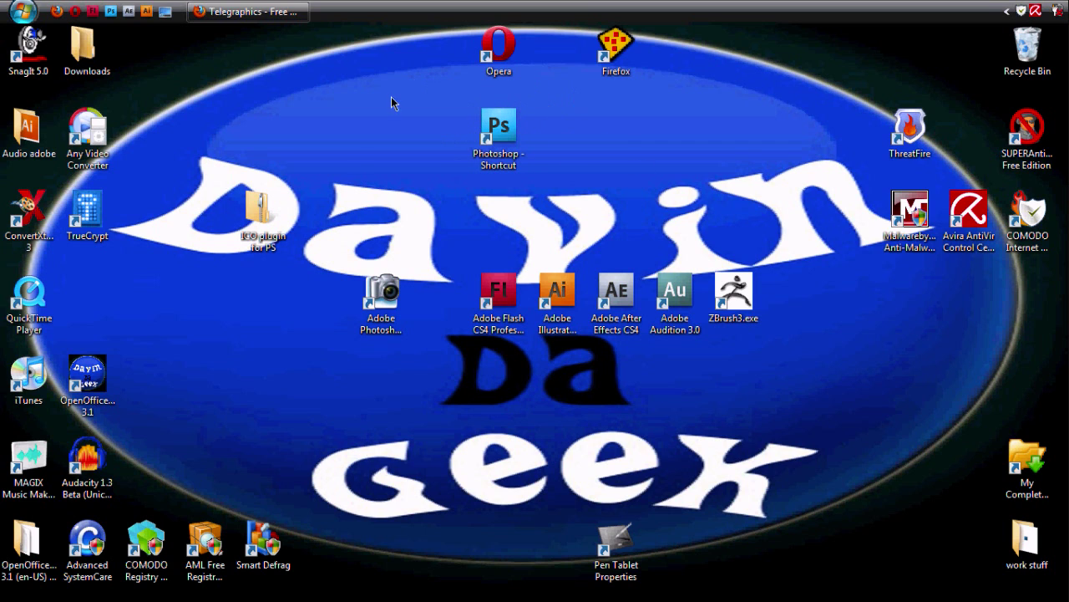
Step: Review the ICO (Windows Icon) Format plugin and its download options on the Telegraphics page in Firefox, and close the browser
left_click(497, 138)
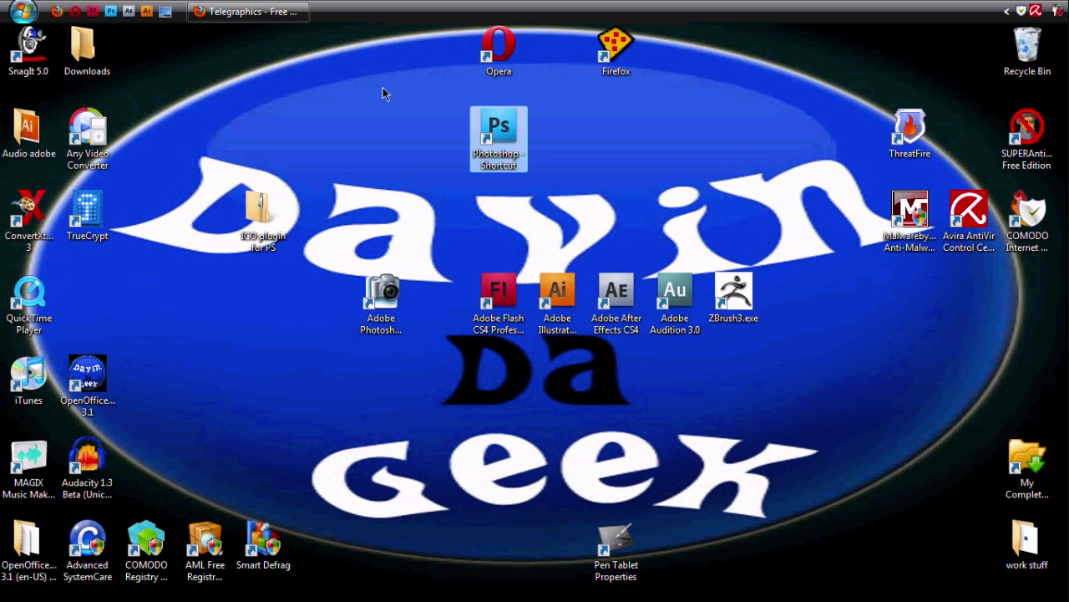
left_click(248, 12)
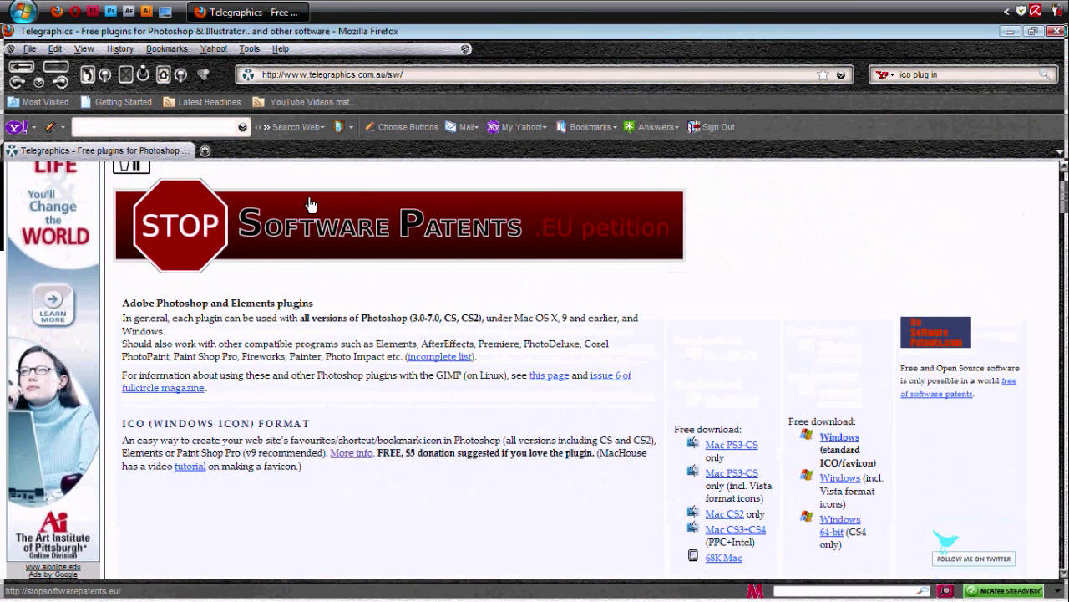
scroll(310, 205, "up", 2)
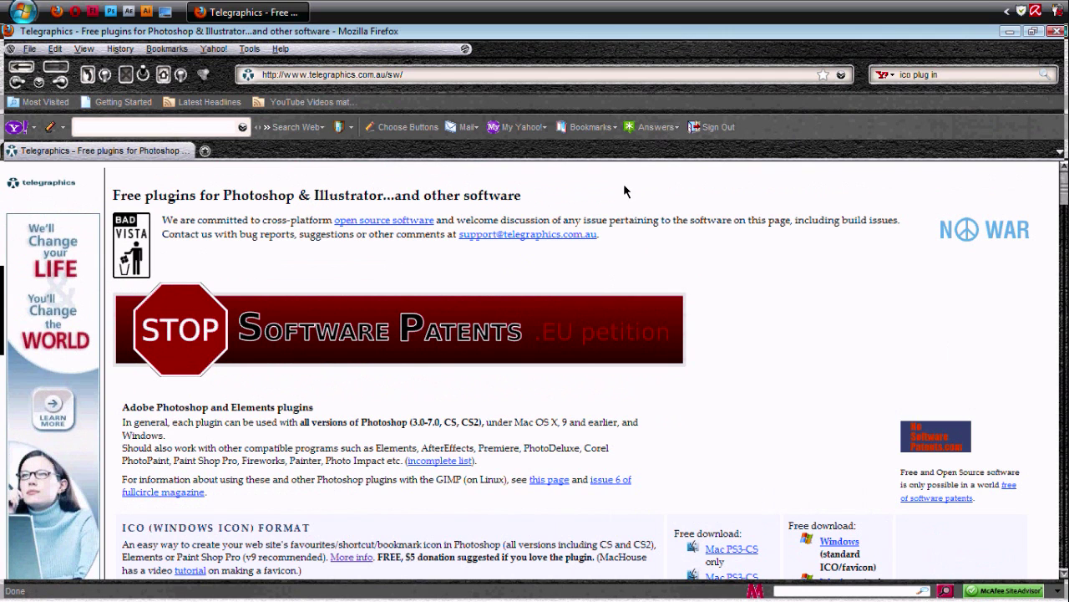
scroll(622, 186, "down", 2)
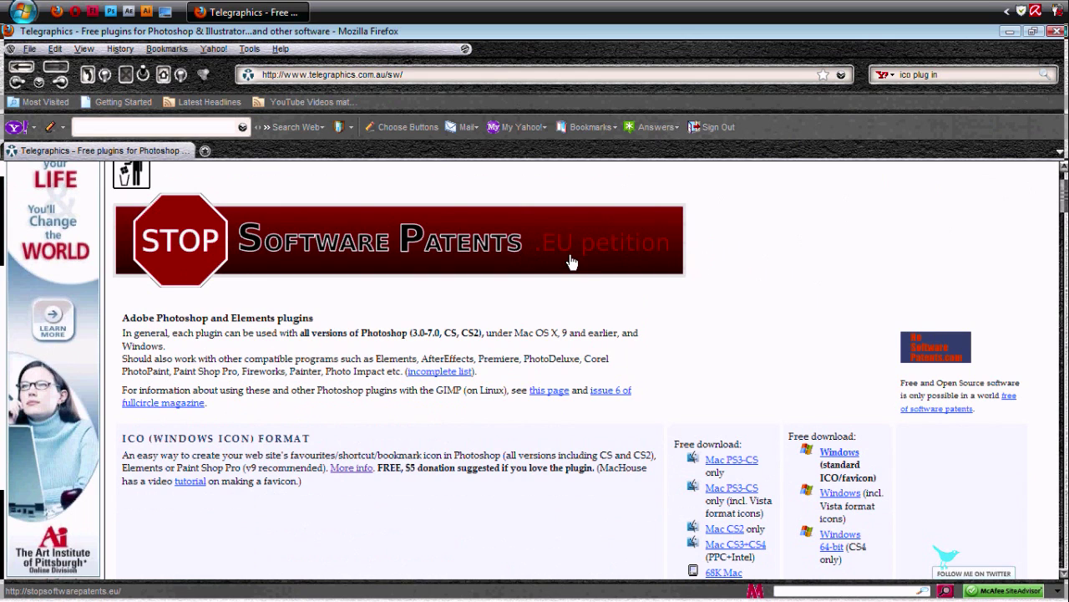
scroll(569, 264, "down", 4)
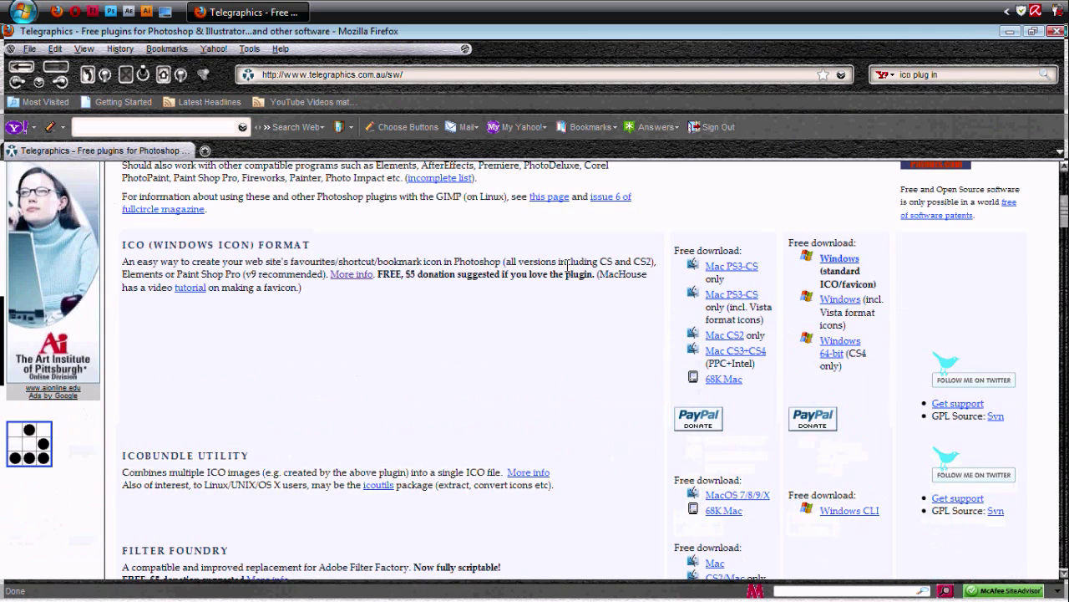
scroll(706, 250, "up", 6)
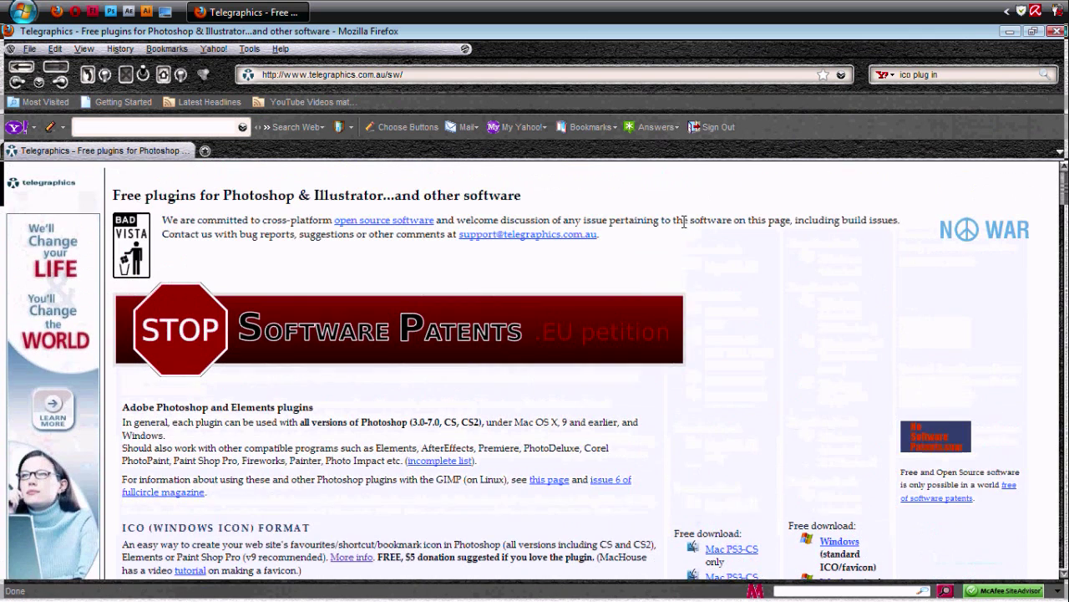
scroll(725, 318, "down", 4)
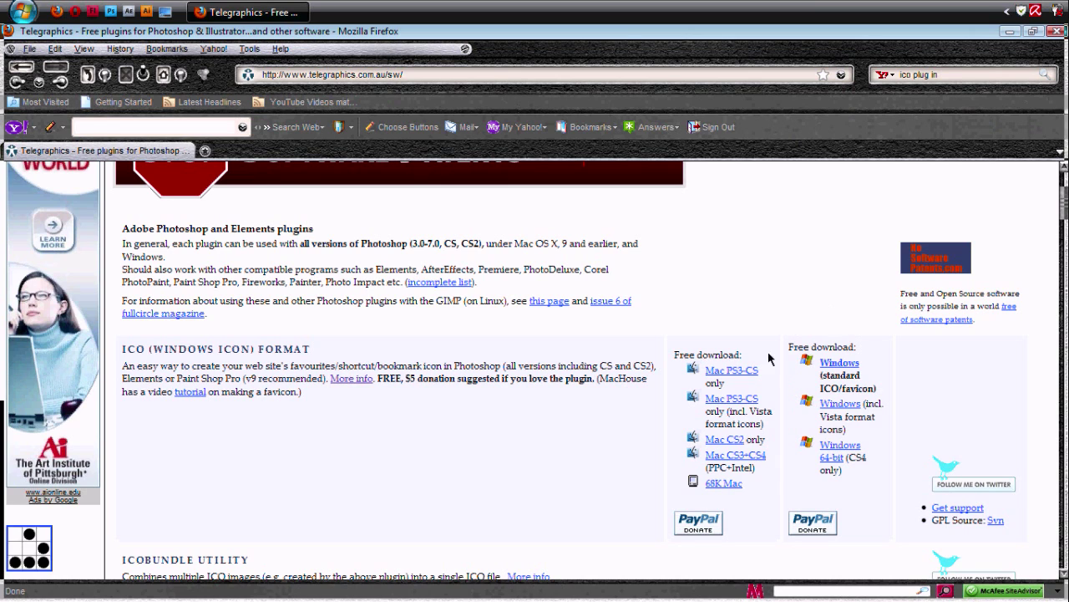
left_click(844, 366)
scroll(607, 268, "up", 4)
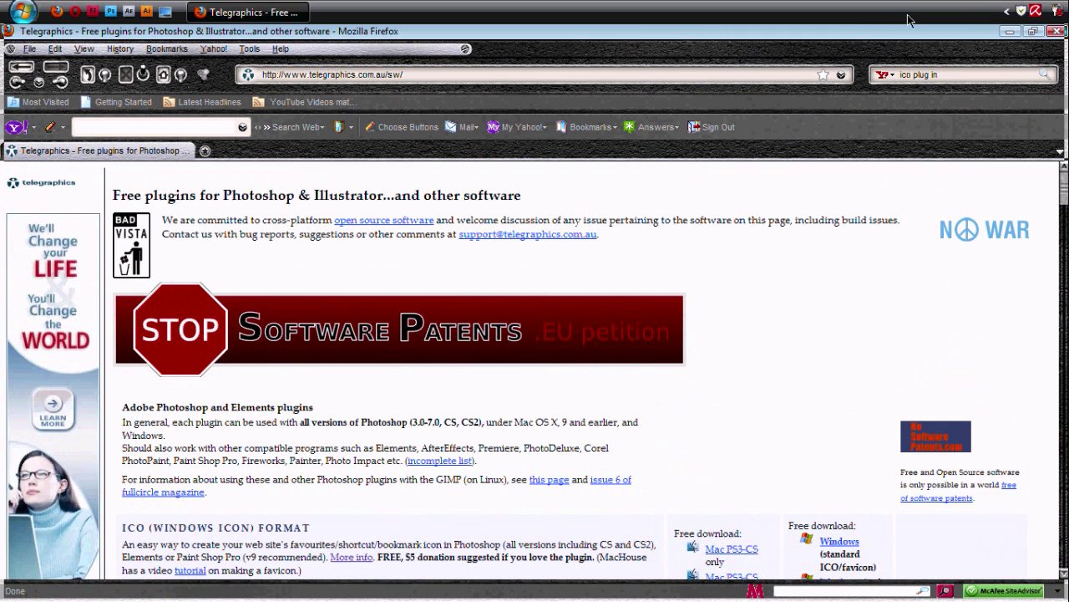
left_click(1056, 35)
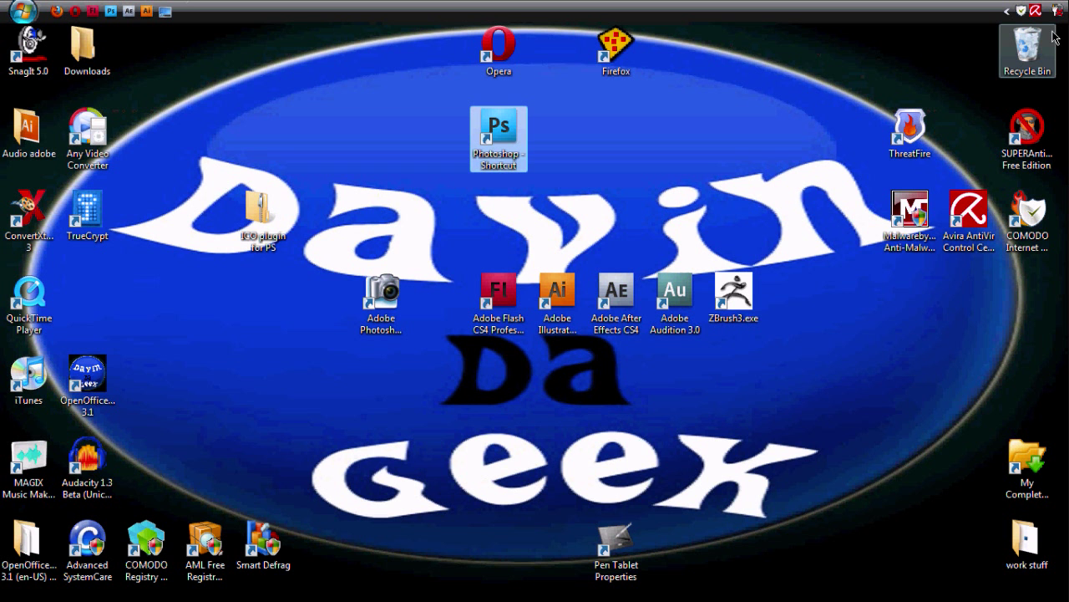
Step: Open the ICO plugin for PS archive from the desktop and place its window clear of the Photoshop shortcut
double_click(256, 216)
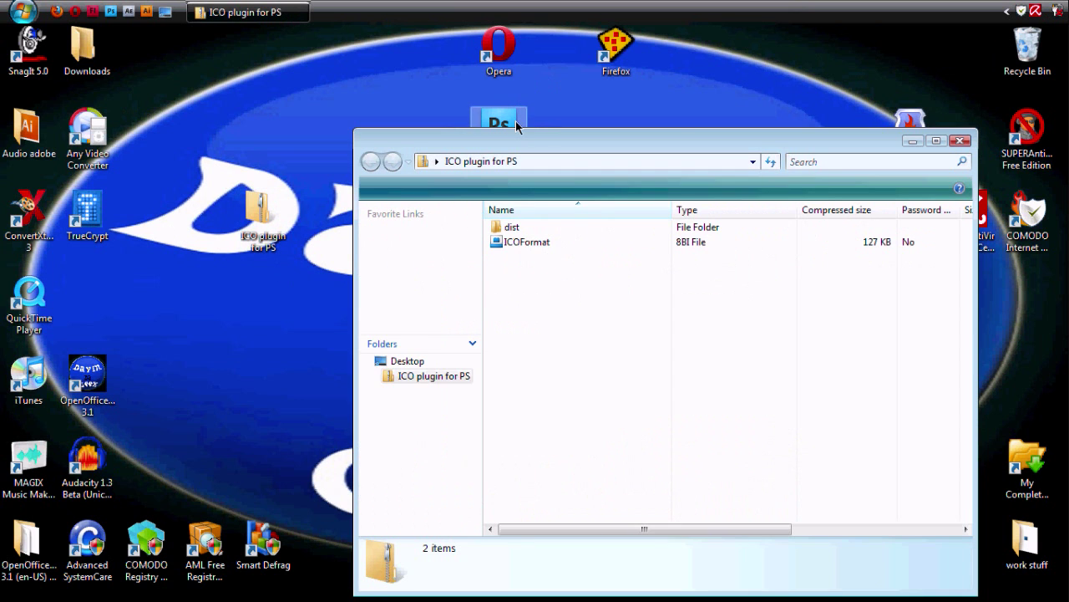
left_click_drag(545, 131, 340, 138)
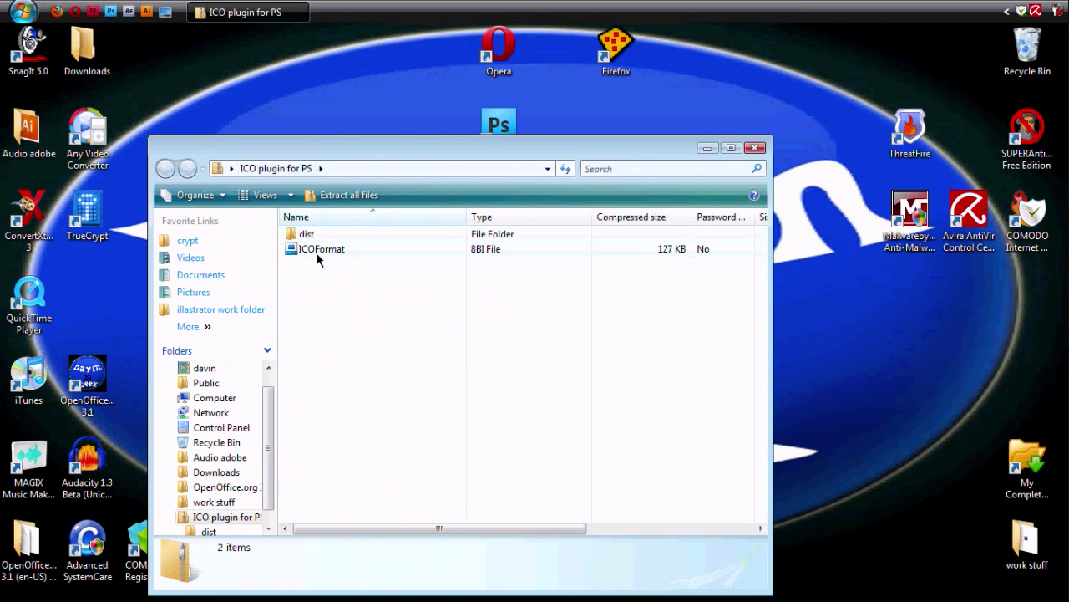
left_click_drag(444, 155, 421, 269)
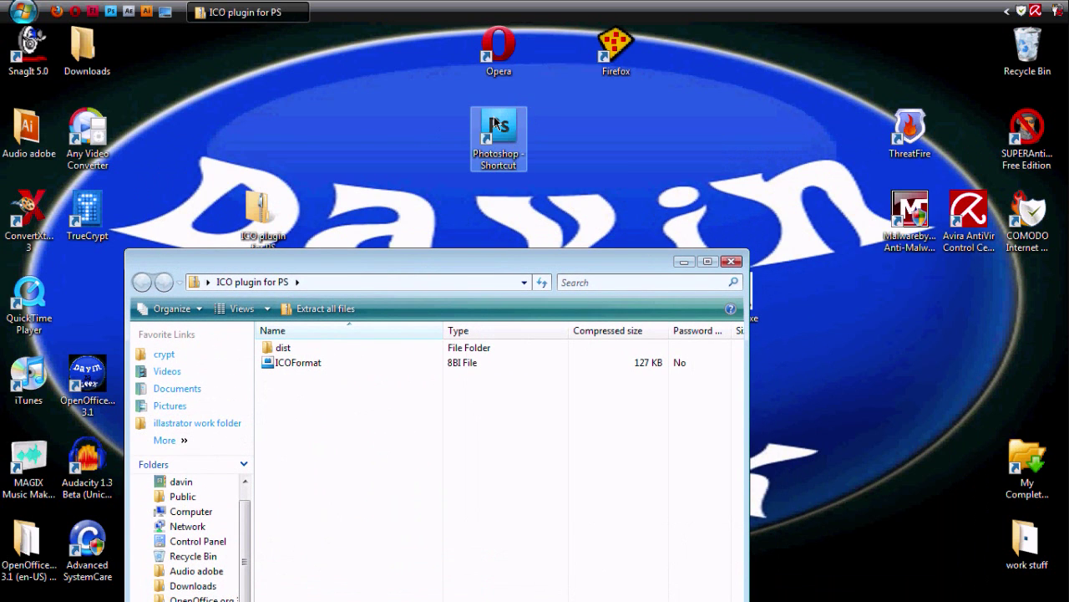
Step: Open the Adobe Photoshop CS4 installation folder via the desktop shortcut's file location and show its subfolders
double_click(503, 128)
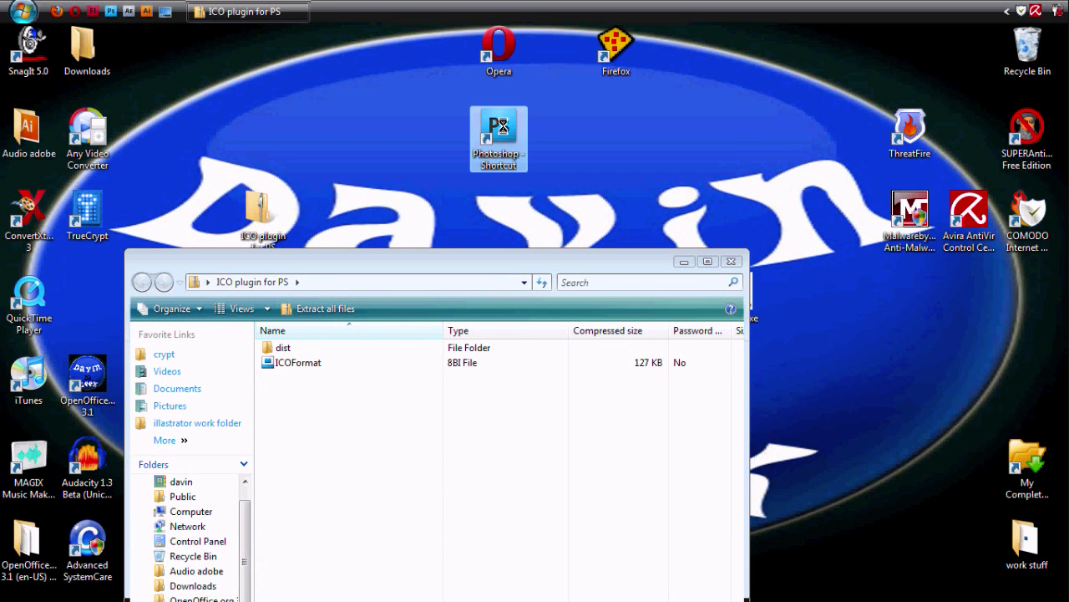
right_click(503, 127)
left_click(412, 165)
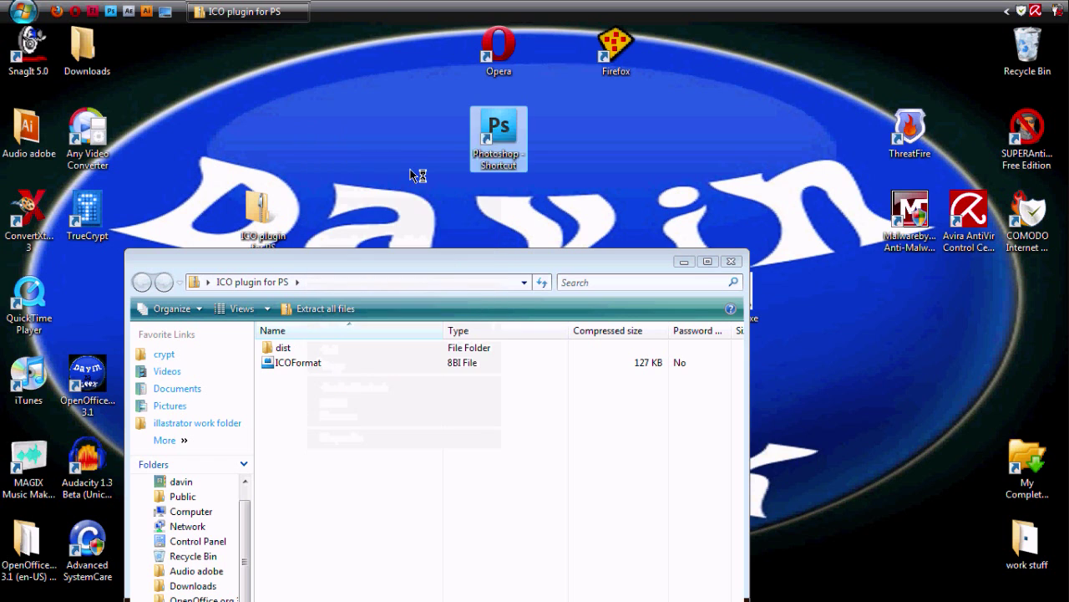
left_click_drag(586, 139, 546, 43)
scroll(490, 208, "up", 15)
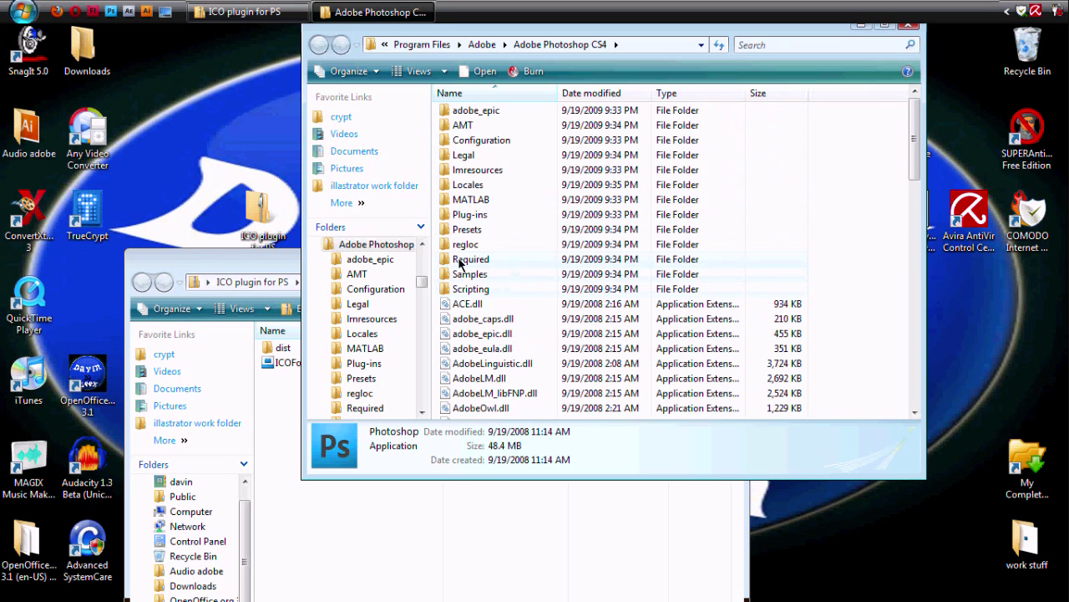
Step: Go to the File Formats folder inside Plug-ins and place its window beside the plugin archive
double_click(452, 219)
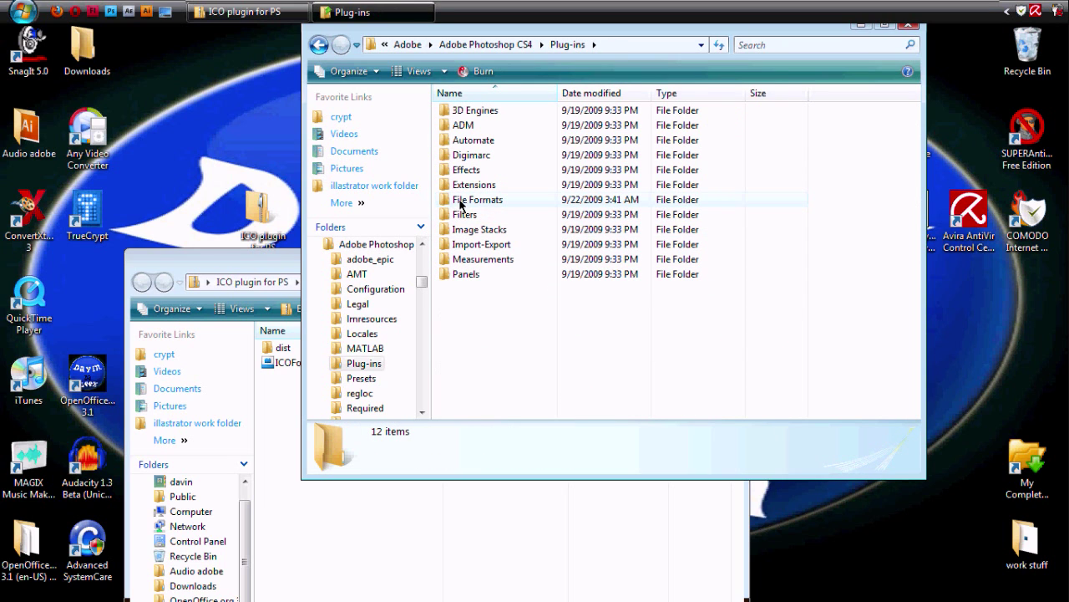
double_click(451, 202)
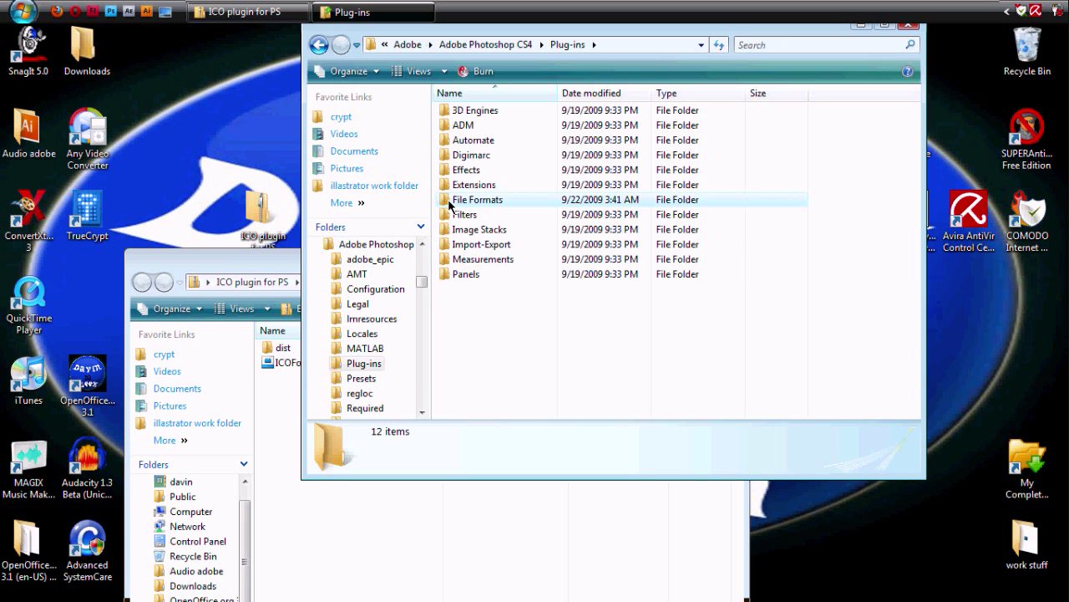
left_click_drag(519, 39, 819, 77)
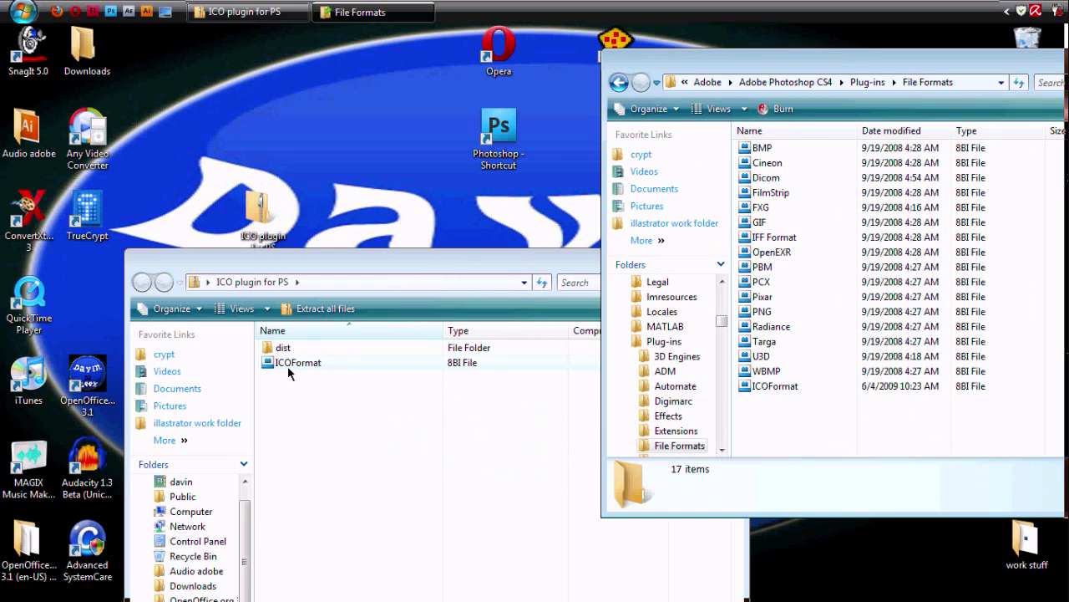
Step: Copy ICOFormat from the archive into the File Formats folder, replacing the existing file, and refresh the folder
left_click(790, 442)
key("ctrl+v")
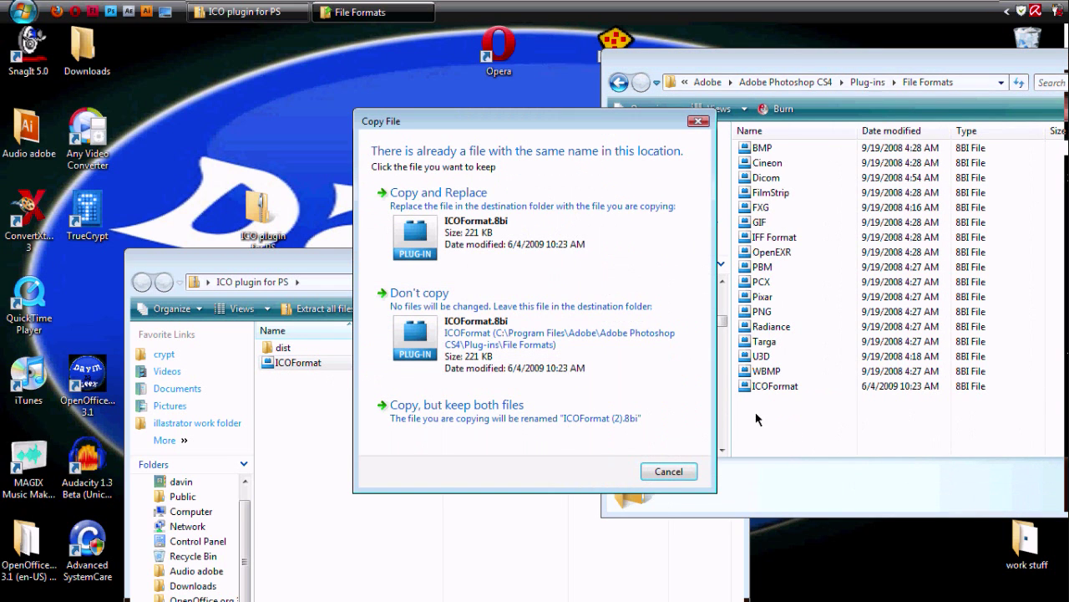
left_click(472, 217)
left_click(539, 384)
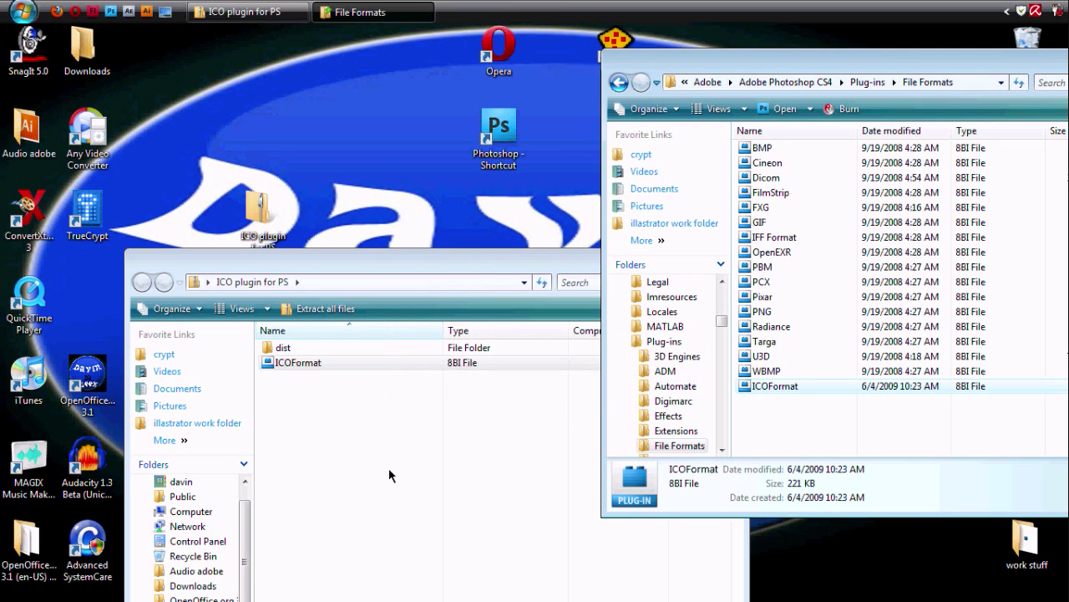
right_click(791, 416)
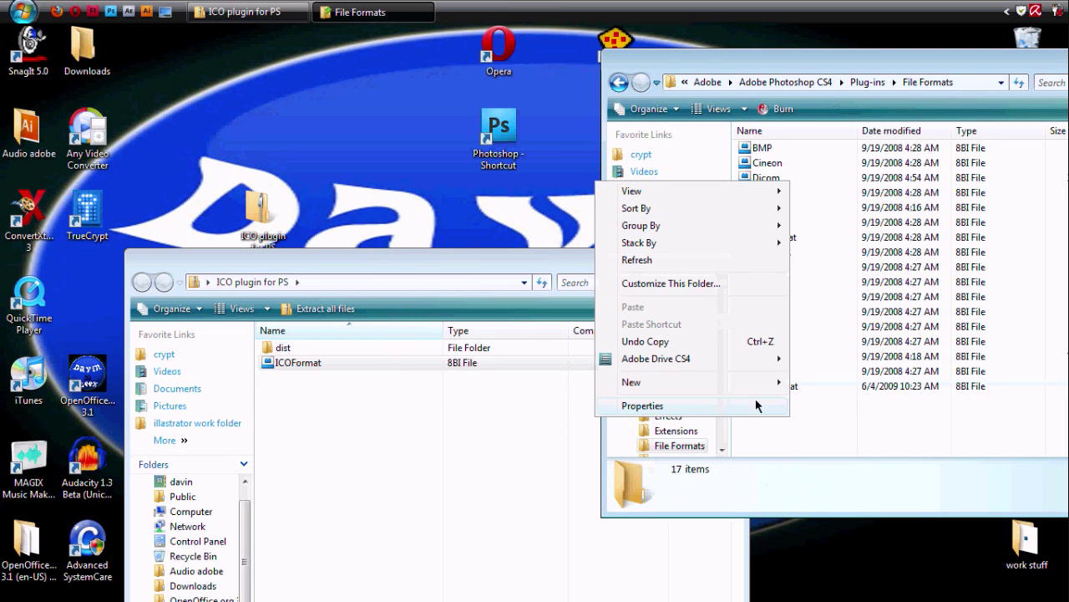
left_click(639, 260)
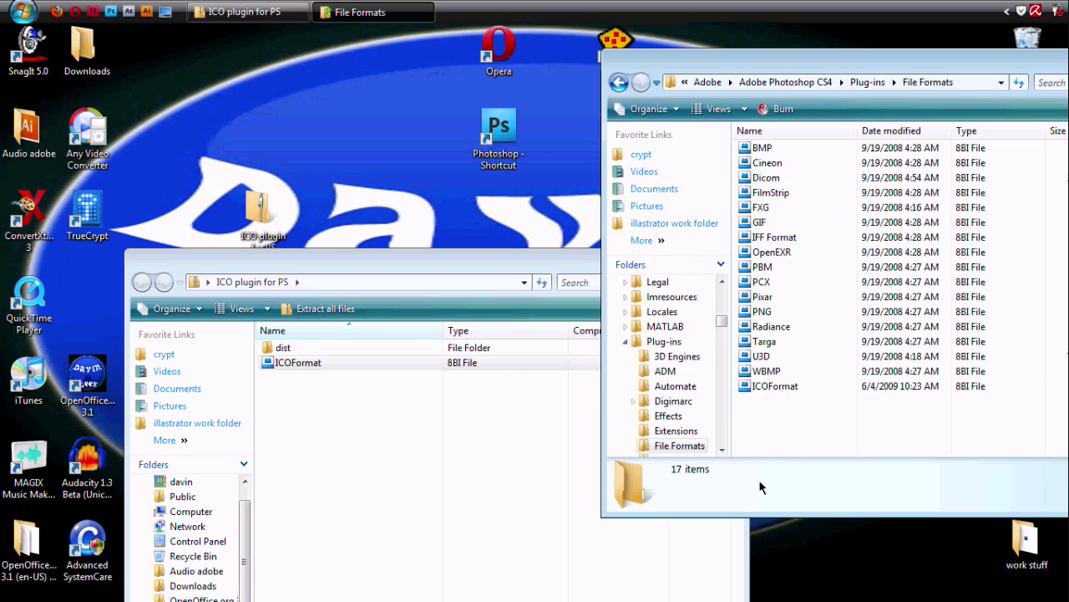
Step: Close the ICO plugin archive window and the File Formats folder window
left_click_drag(501, 267, 285, 264)
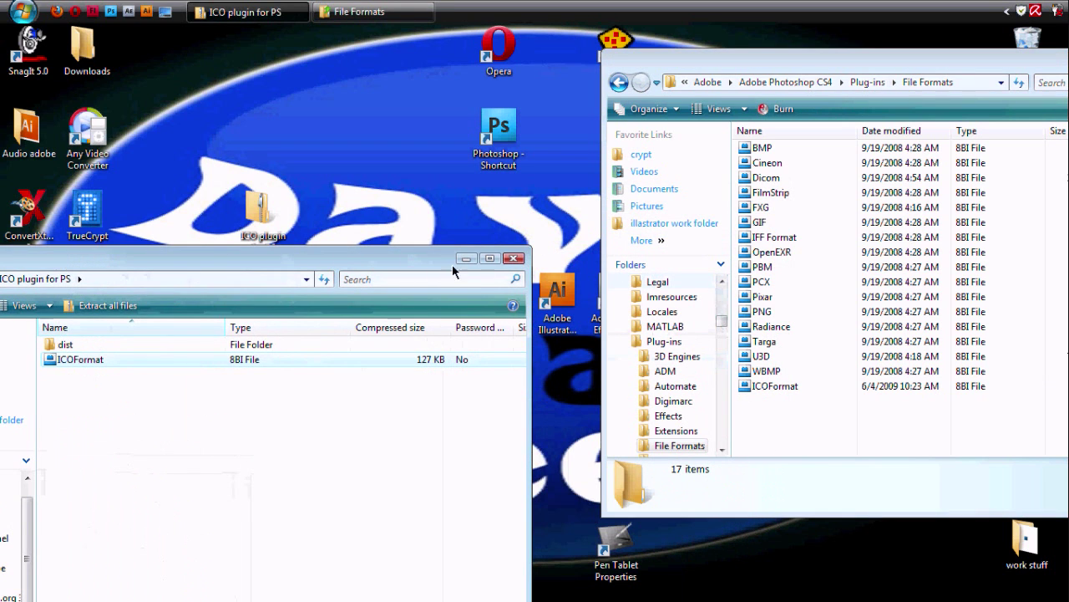
left_click(511, 261)
left_click_drag(769, 68, 327, 138)
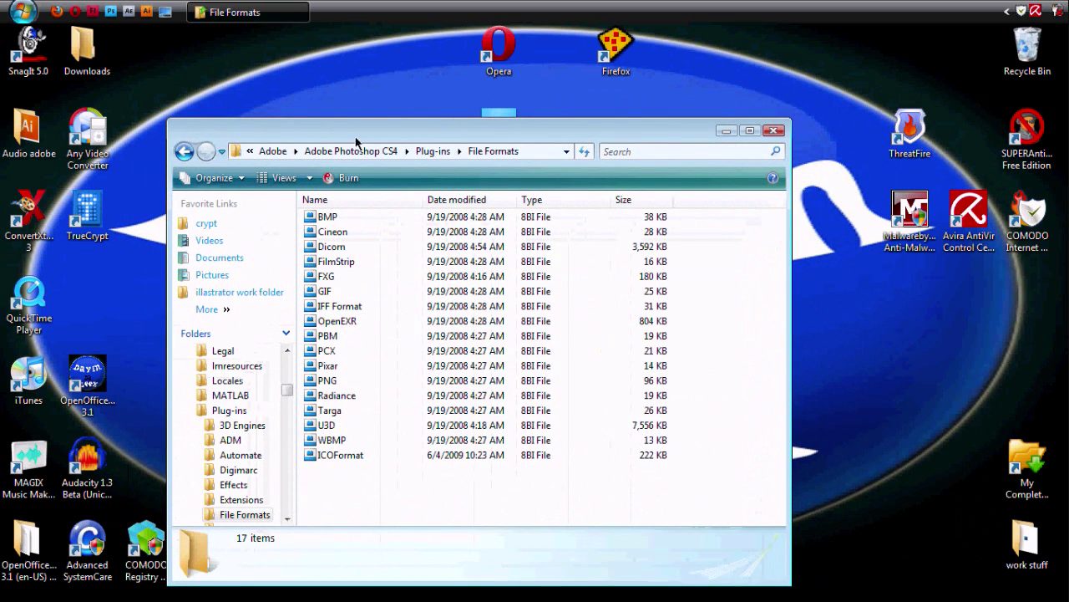
left_click(775, 130)
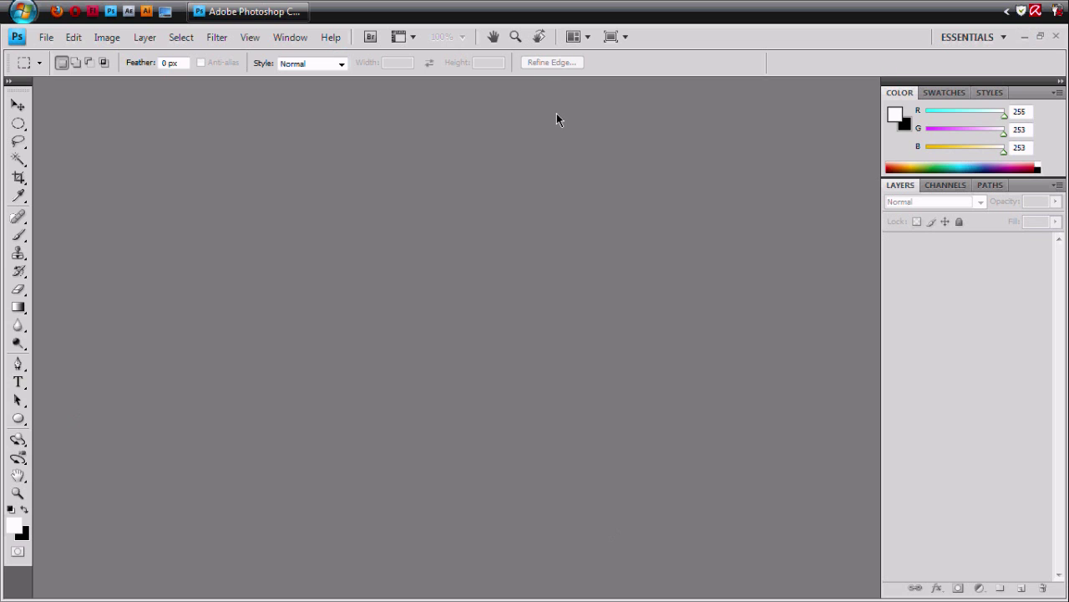
Step: Open the recent file my new PS icon.psd in Photoshop
left_click(46, 37)
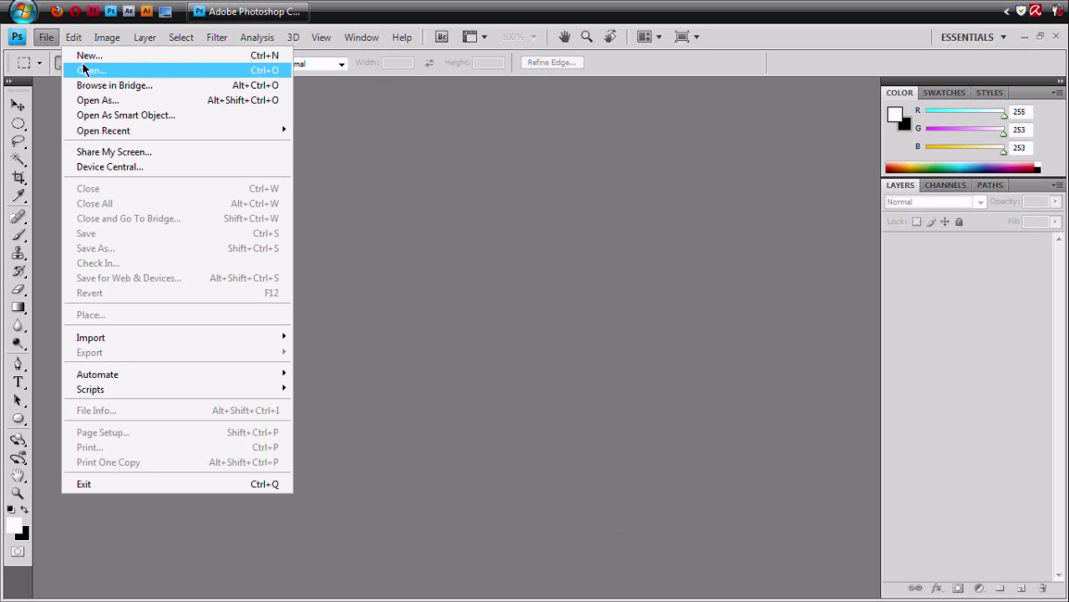
mouse_move(139, 130)
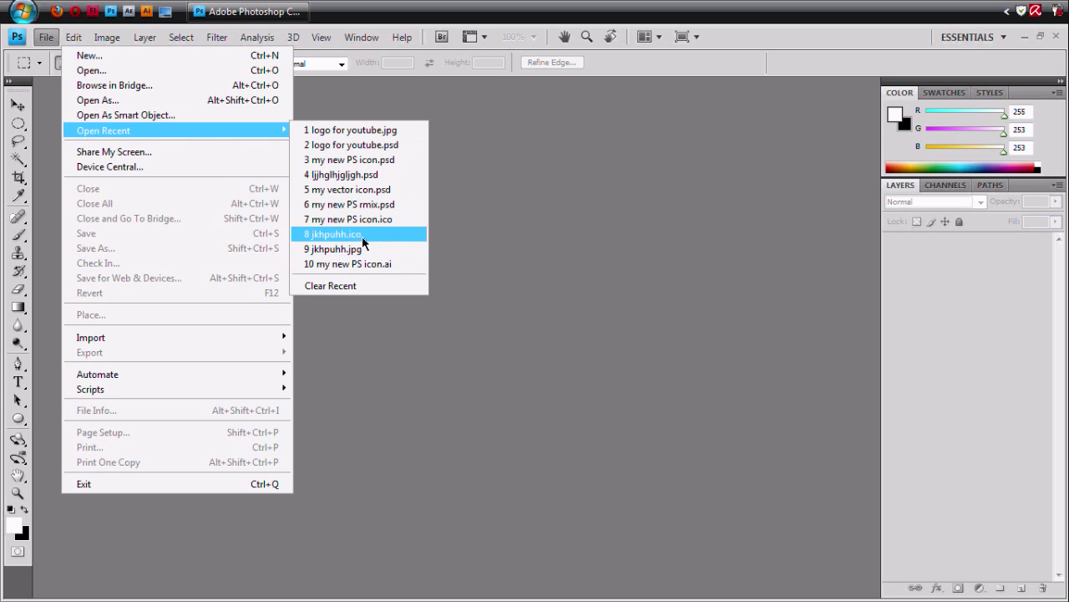
left_click(337, 164)
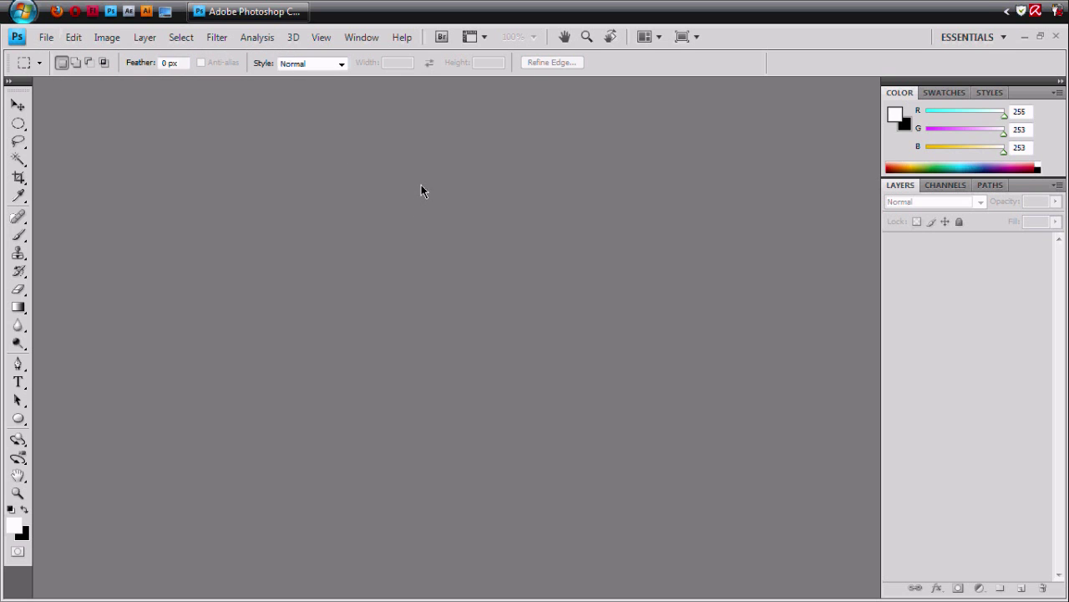
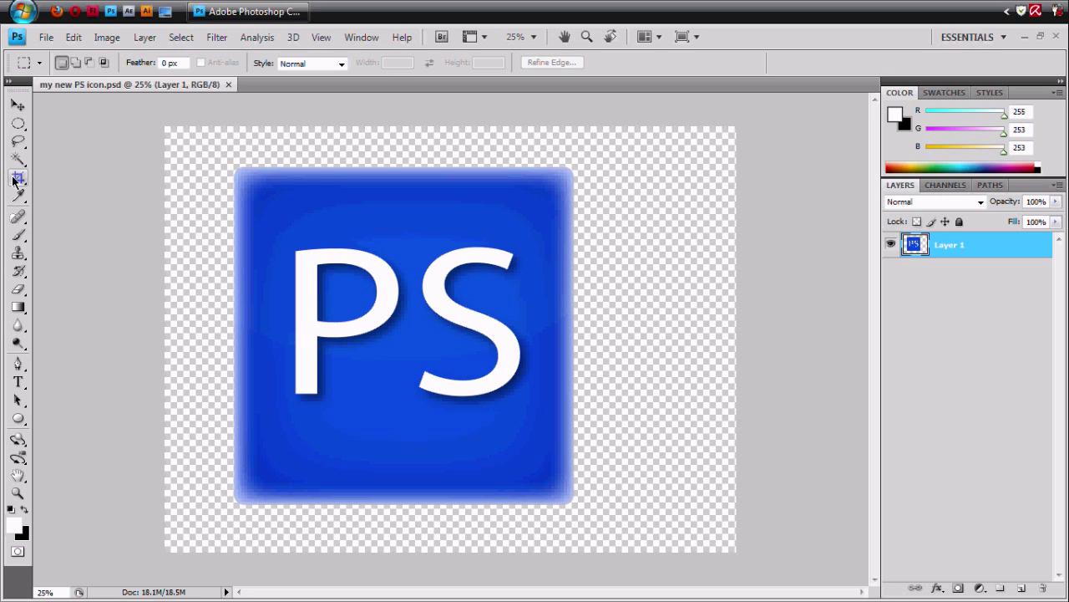
Step: Scale the PS logo layer down to about 23% width and 21% height with Free Transform
left_click(73, 38)
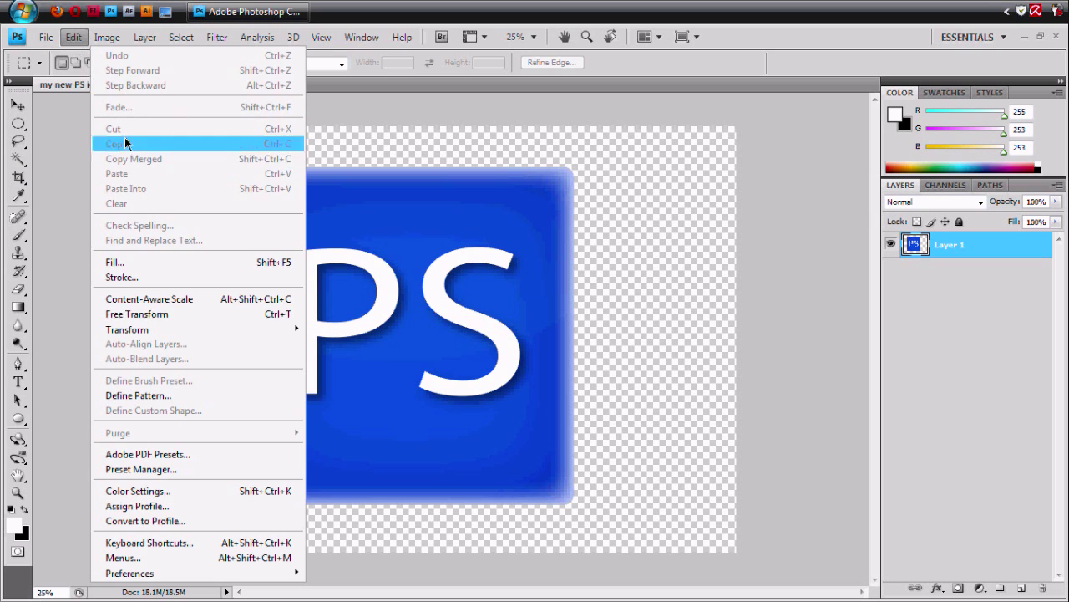
left_click(149, 314)
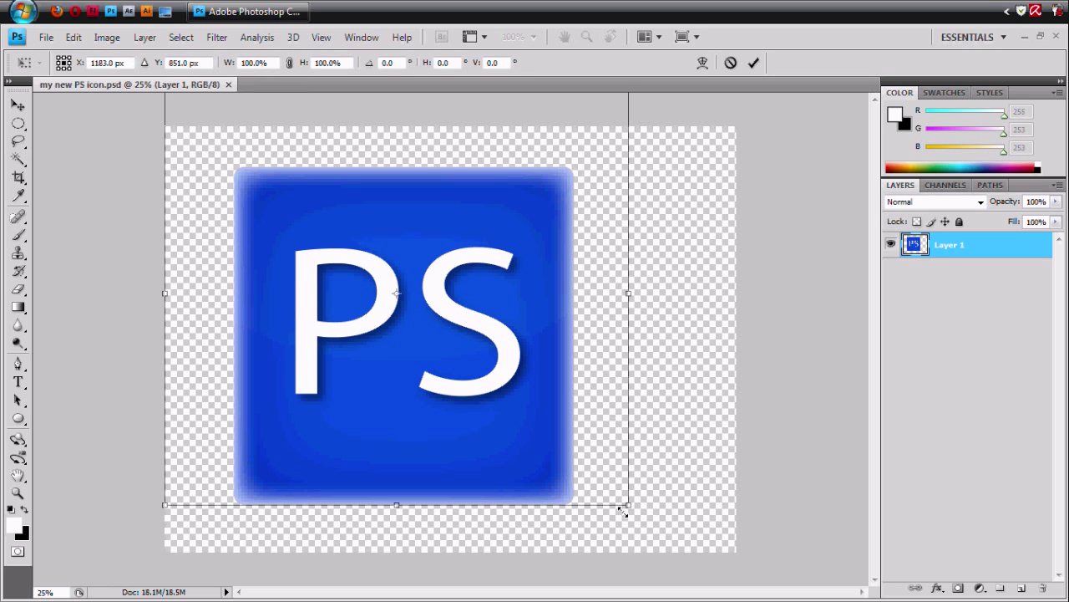
left_click_drag(626, 503, 471, 308)
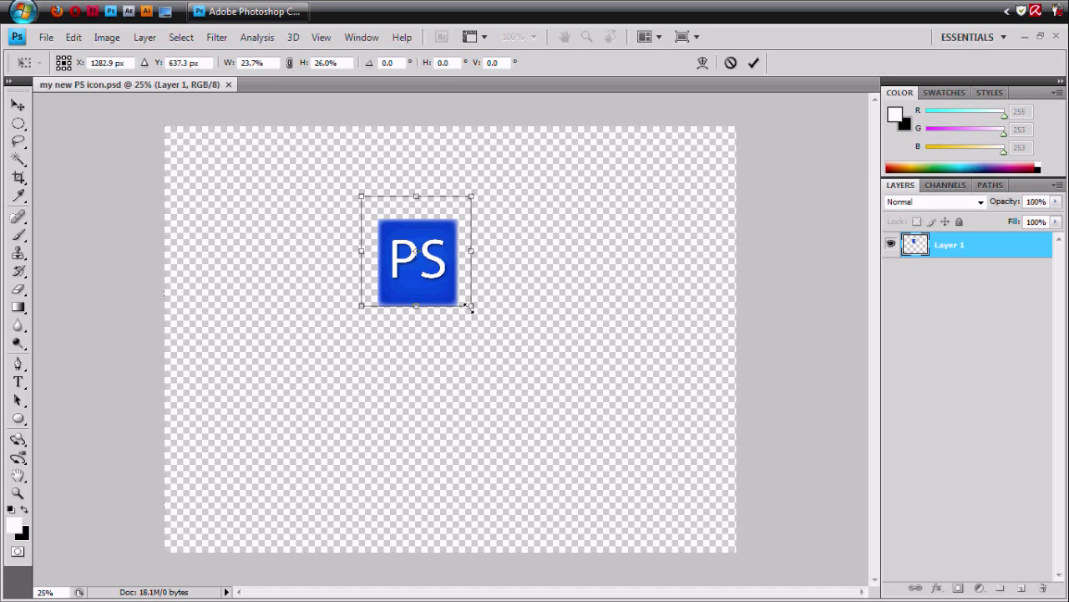
key("ctrl+z")
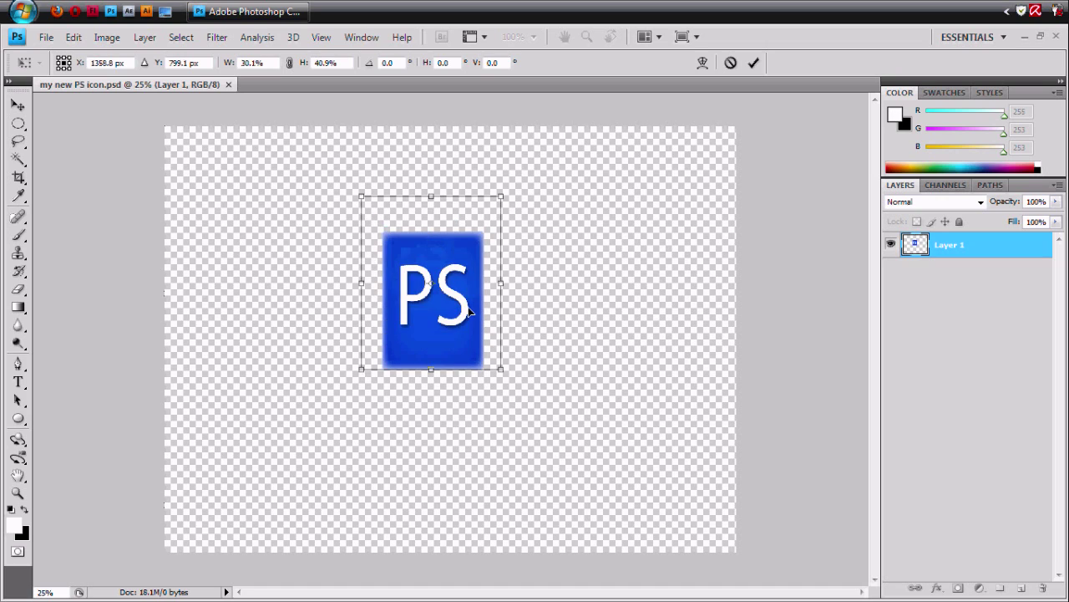
key("ctrl+z")
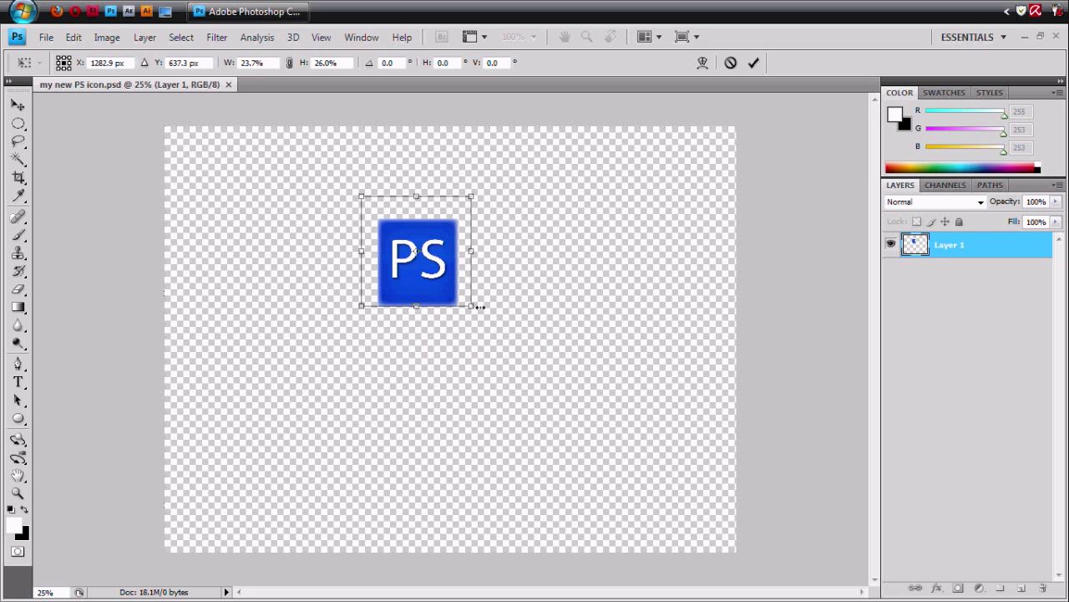
left_click_drag(470, 308, 478, 261)
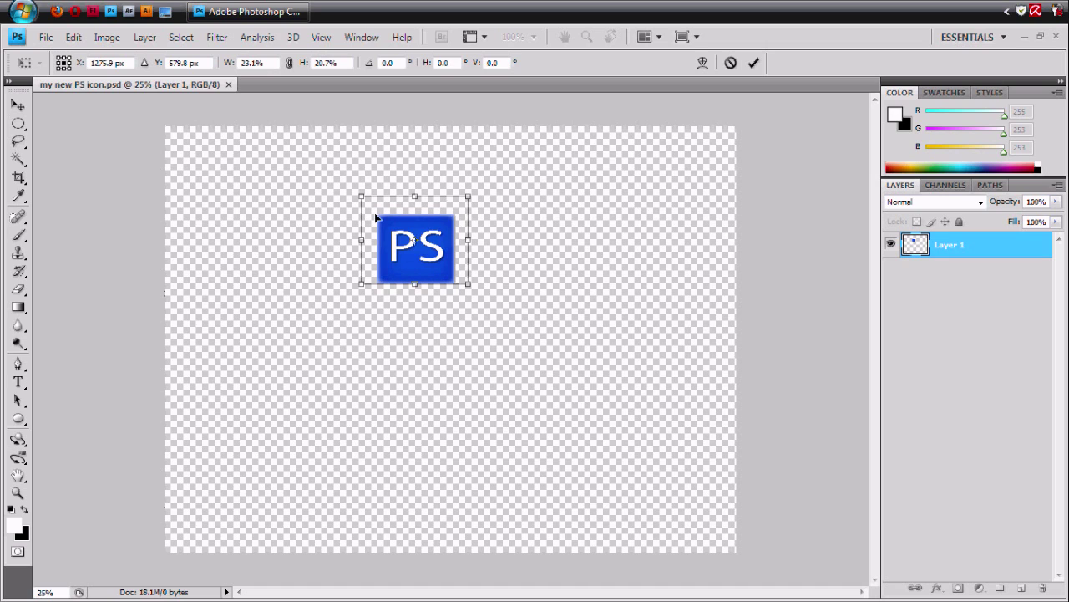
left_click(18, 122)
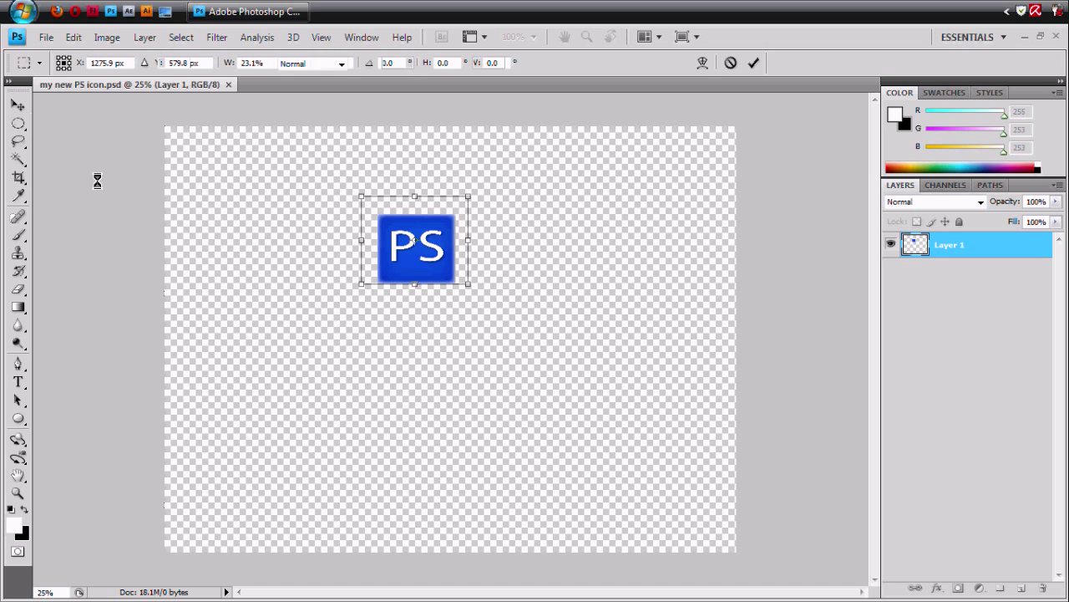
Step: Try to crop the canvas tightly around the edges of the scaled-down PS logo, and undo the crop
left_click(19, 177)
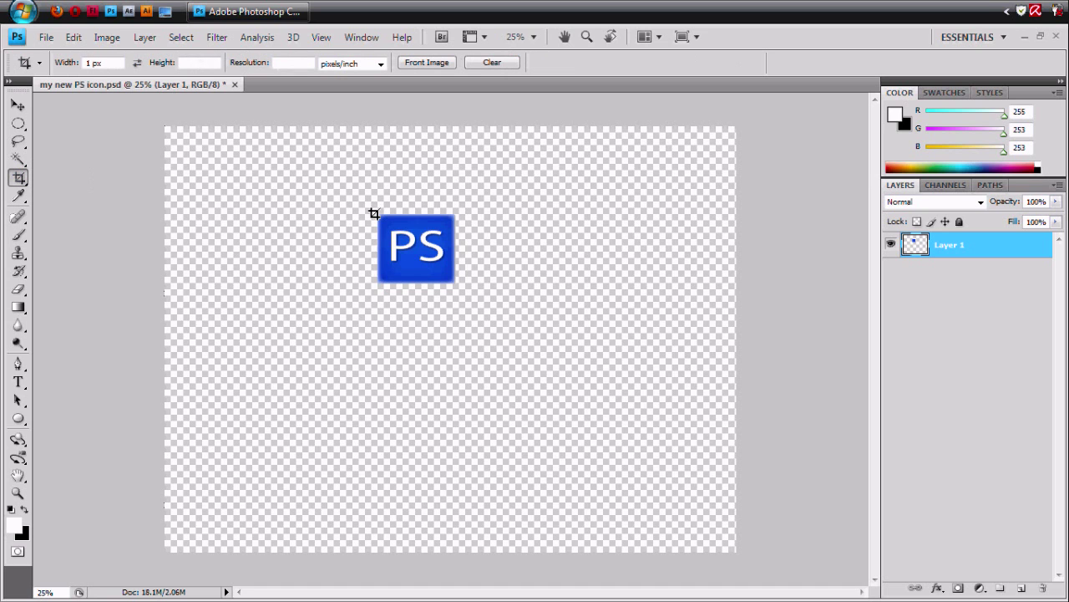
left_click_drag(375, 214, 456, 285)
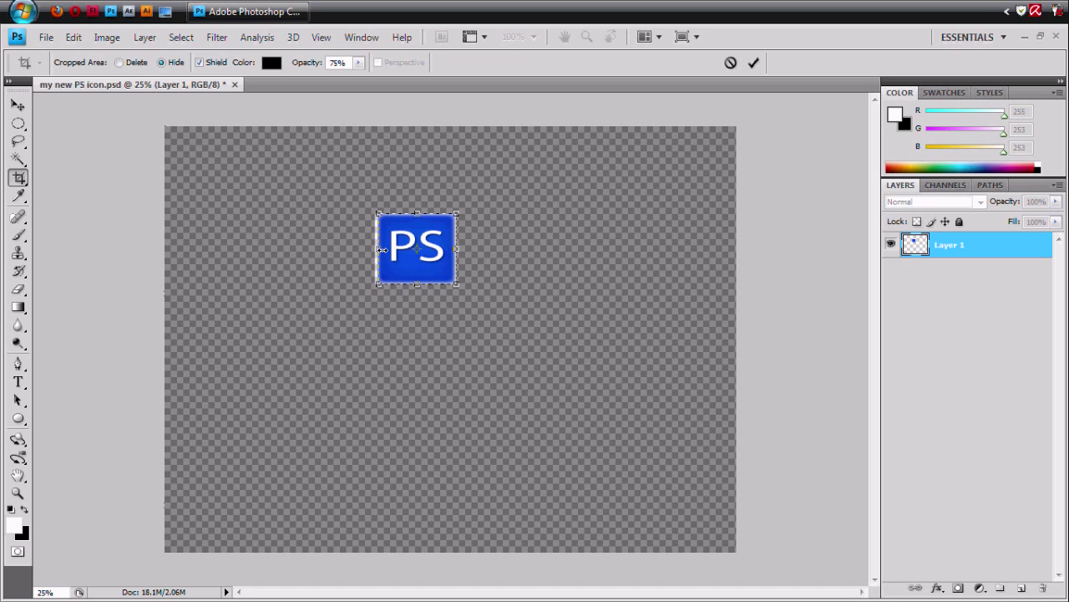
left_click_drag(377, 249, 380, 249)
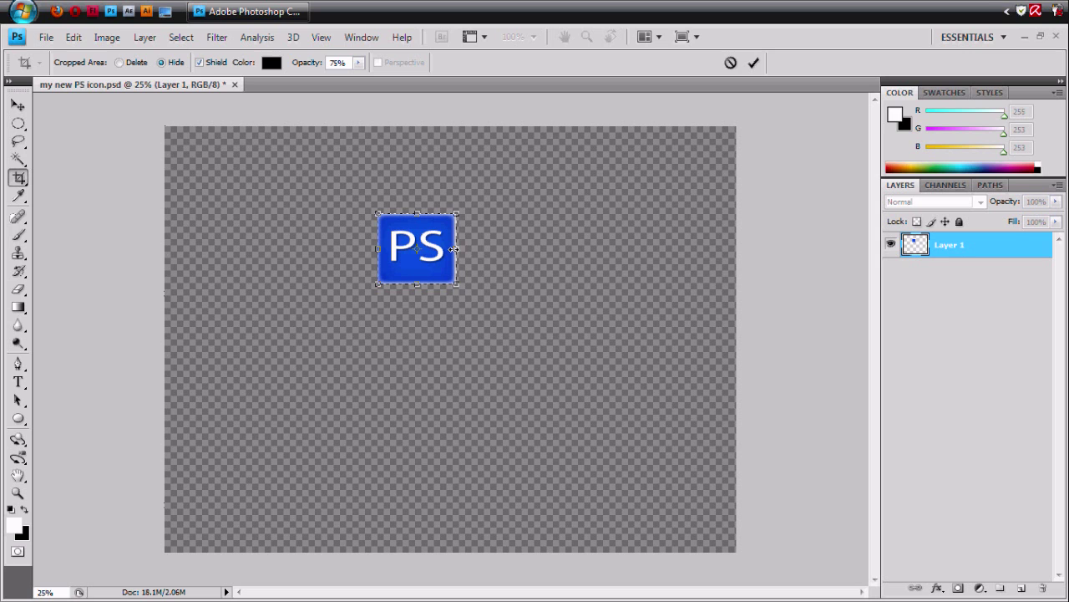
key("ctrl+plus")
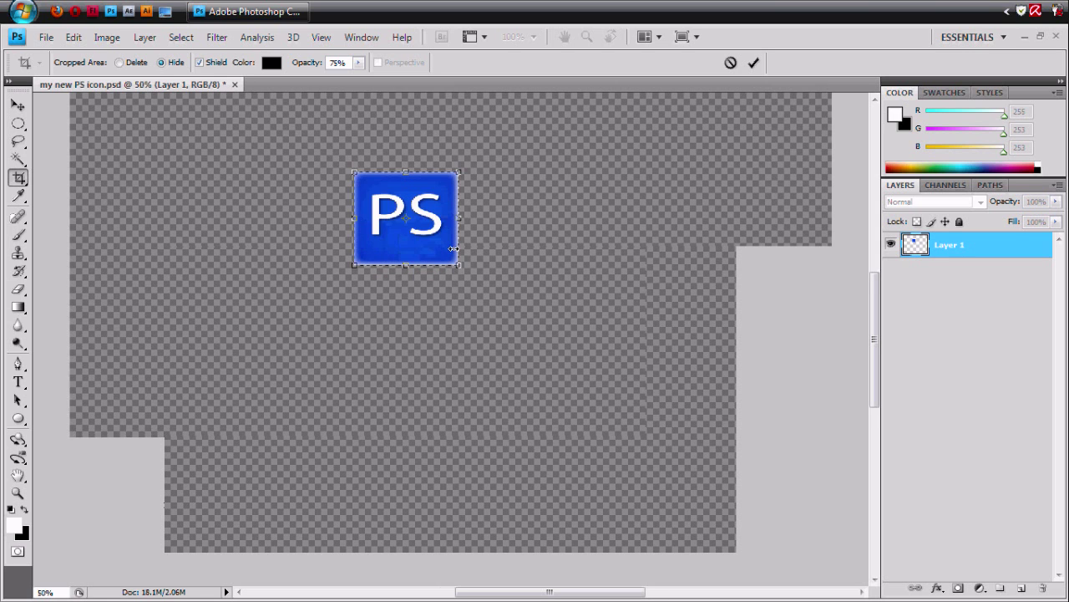
scroll(451, 247, "up", 1)
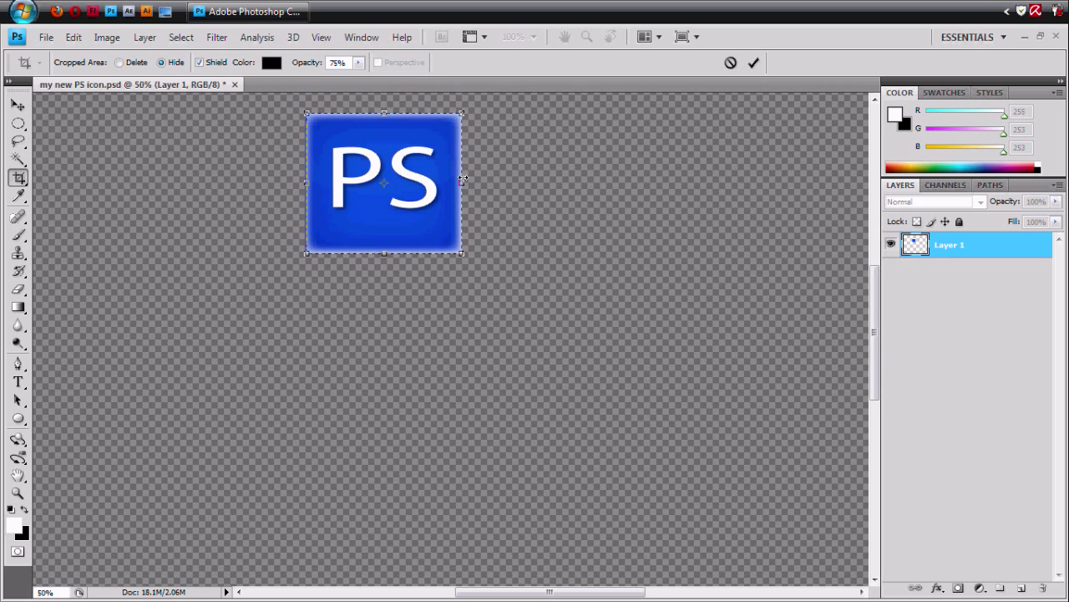
key("Return")
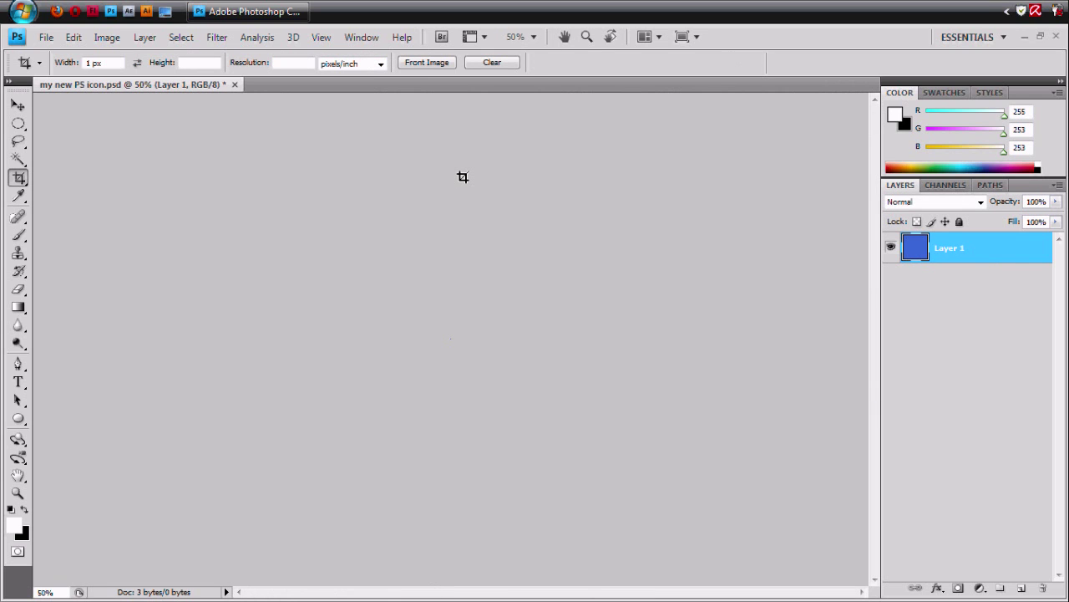
key("ctrl+z")
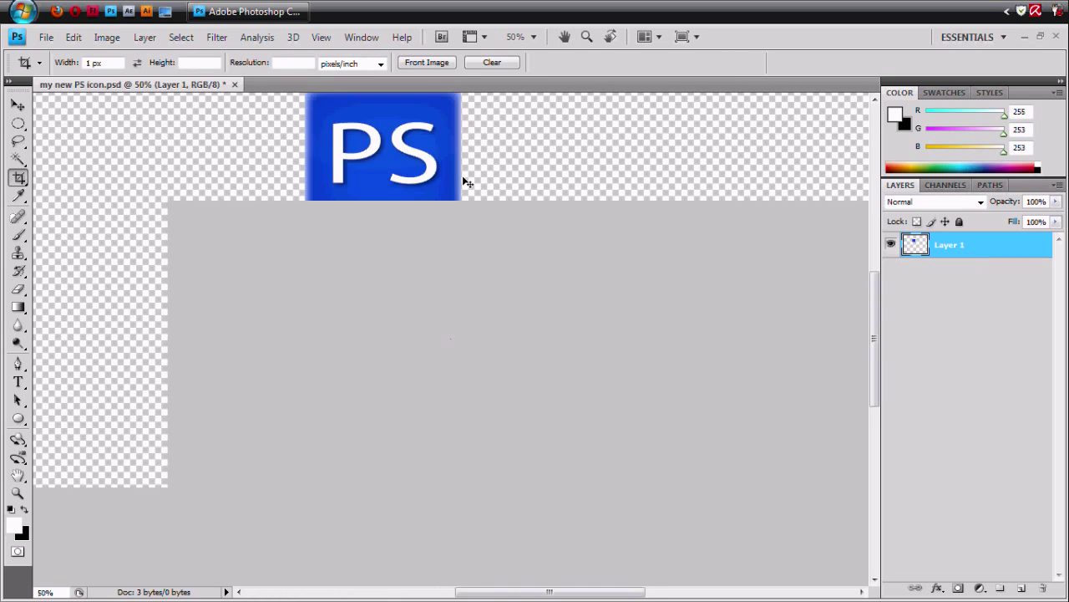
Step: Check which file formats are offered for saving a copy of the logo document, and cancel without saving
left_click(45, 37)
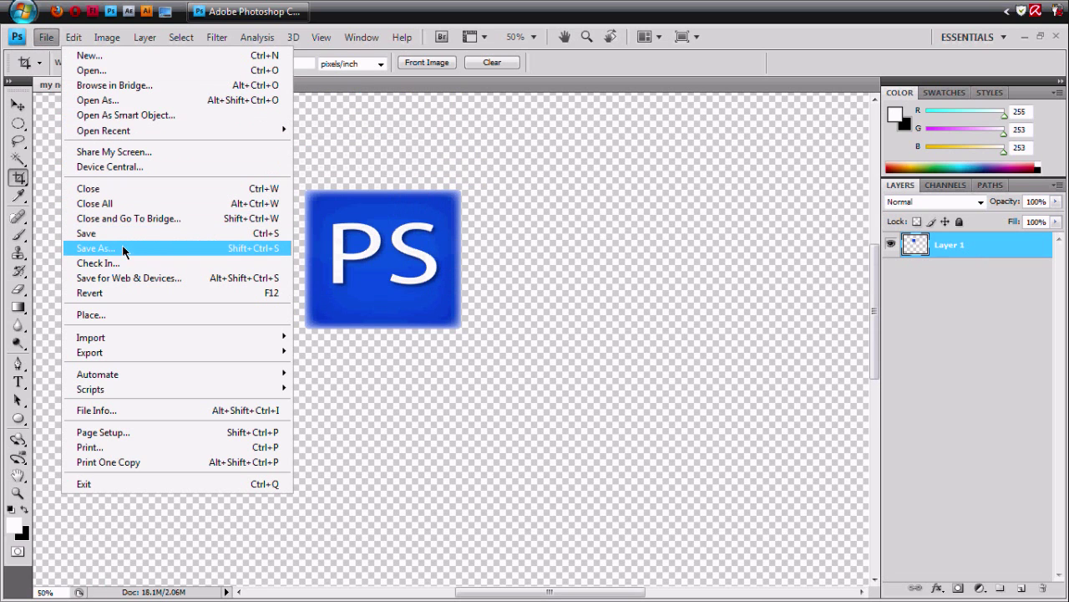
left_click(261, 276)
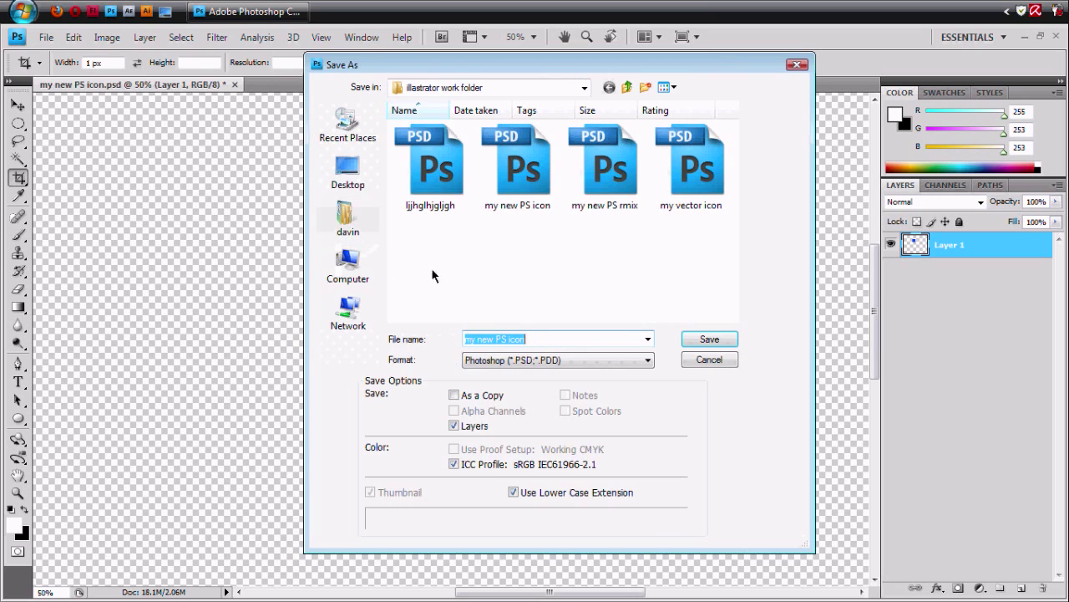
left_click(607, 364)
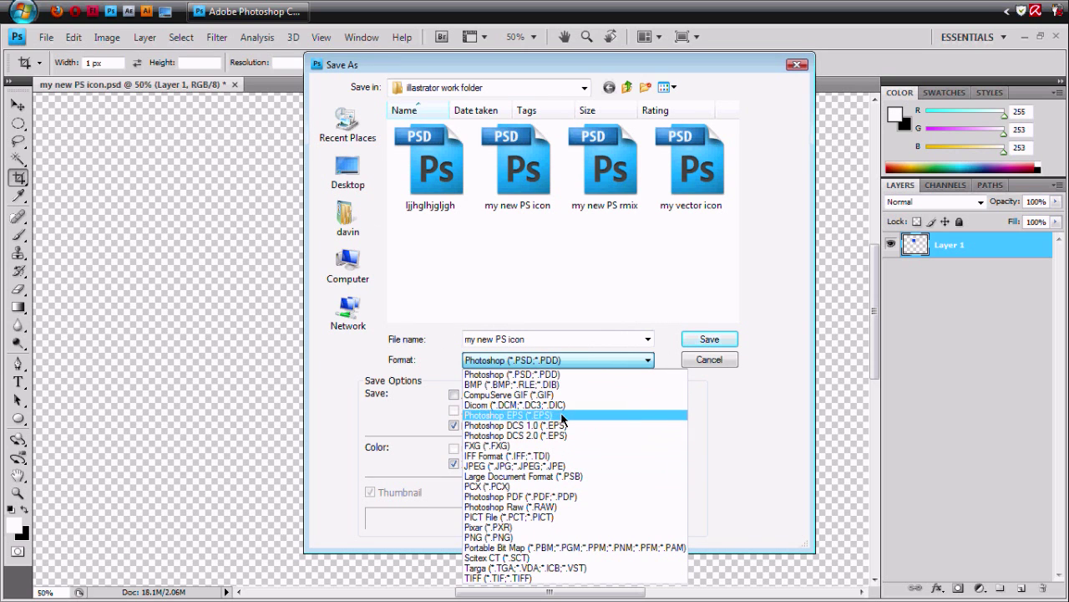
left_click(695, 357)
left_click(703, 360)
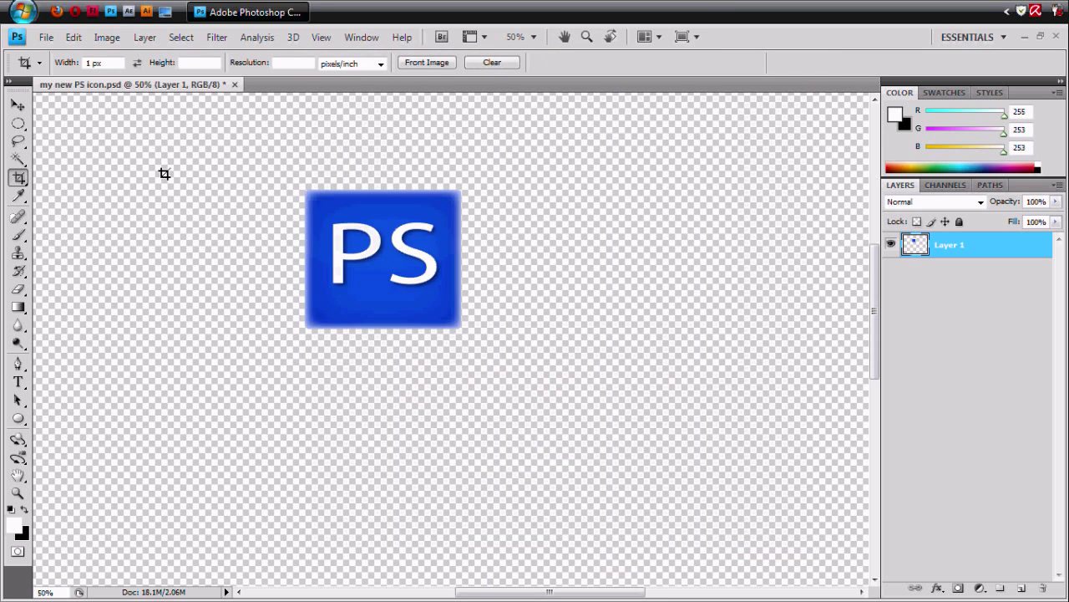
Step: Create a new document 52 pixels wide and 52 pixels high
left_click(46, 37)
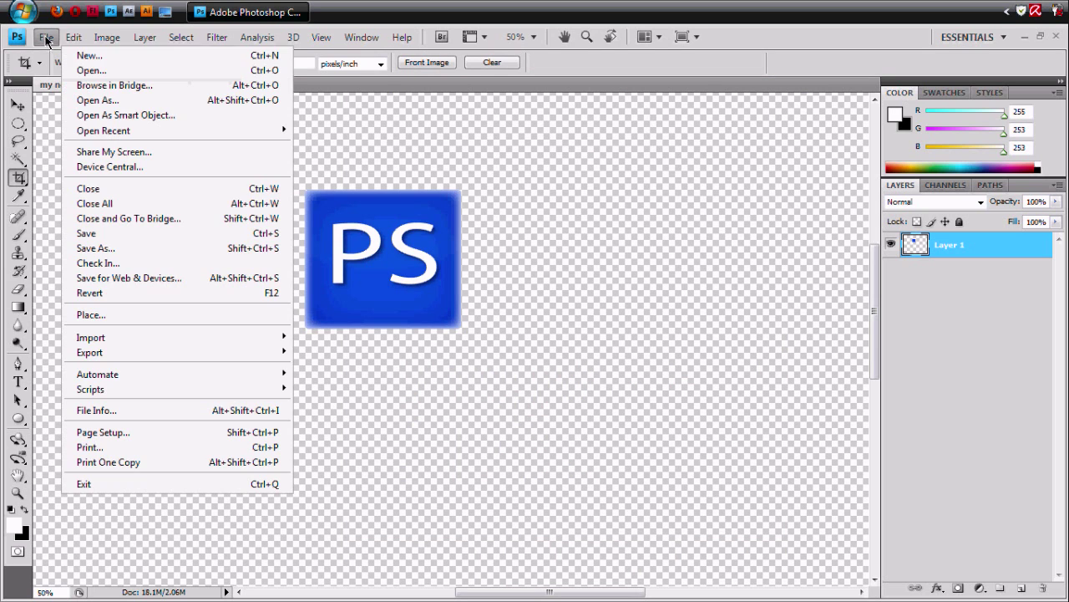
left_click(50, 52)
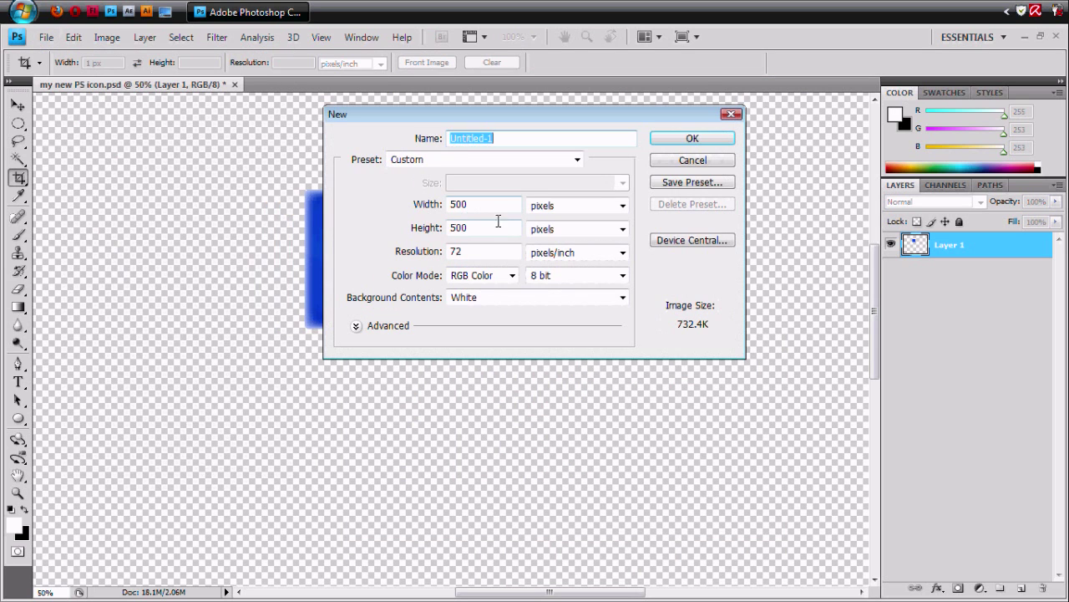
left_click(489, 206)
type("5")
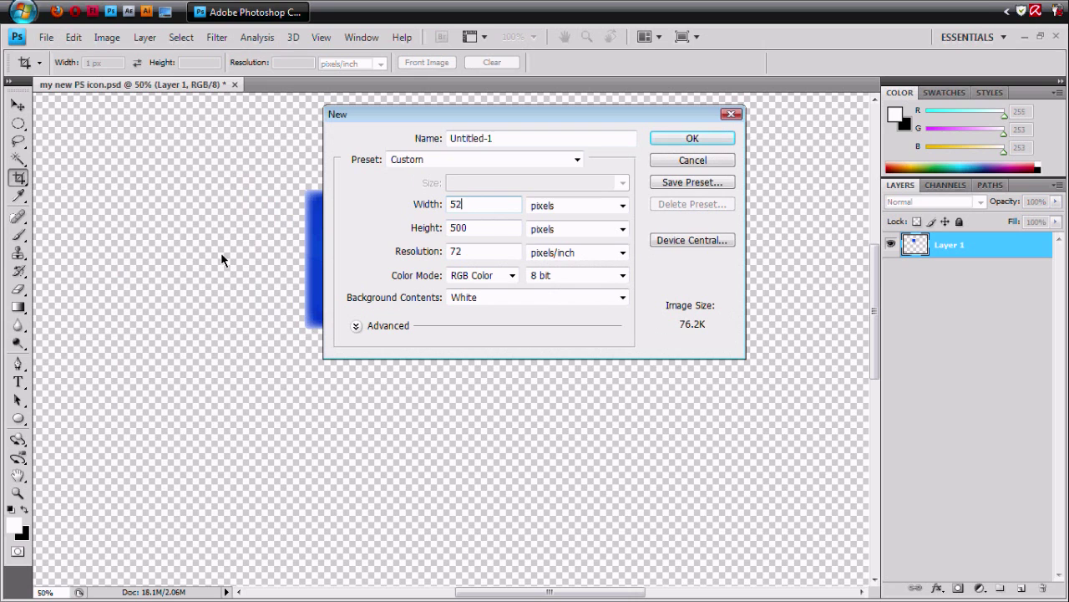
type("2")
left_click(488, 230)
type("52")
key("Return")
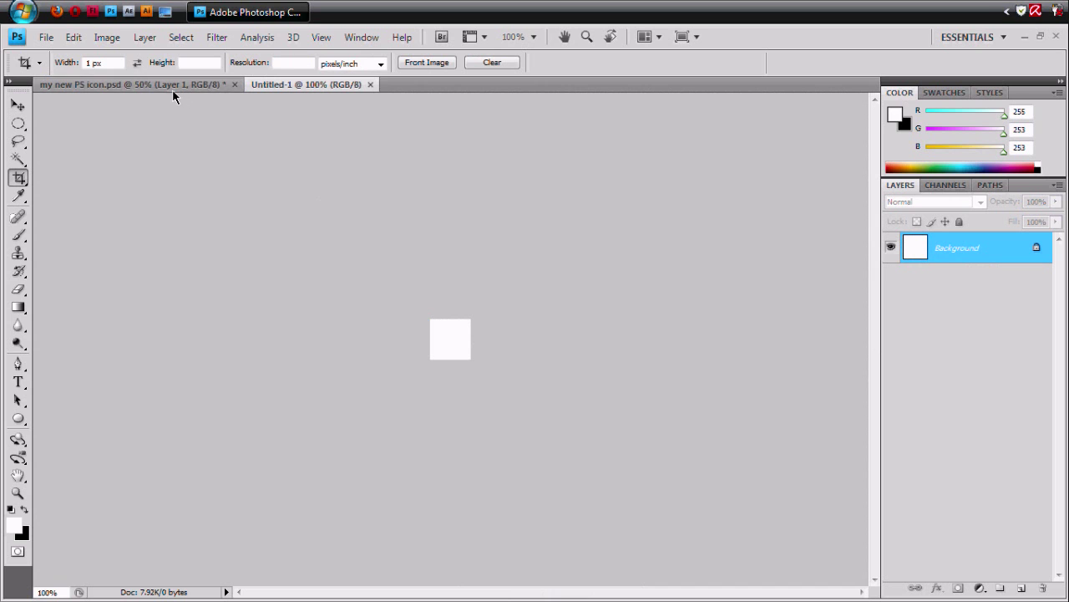
Step: Copy the PS logo layer from my new PS icon.psd into the new blank document with the Move tool
left_click(172, 86)
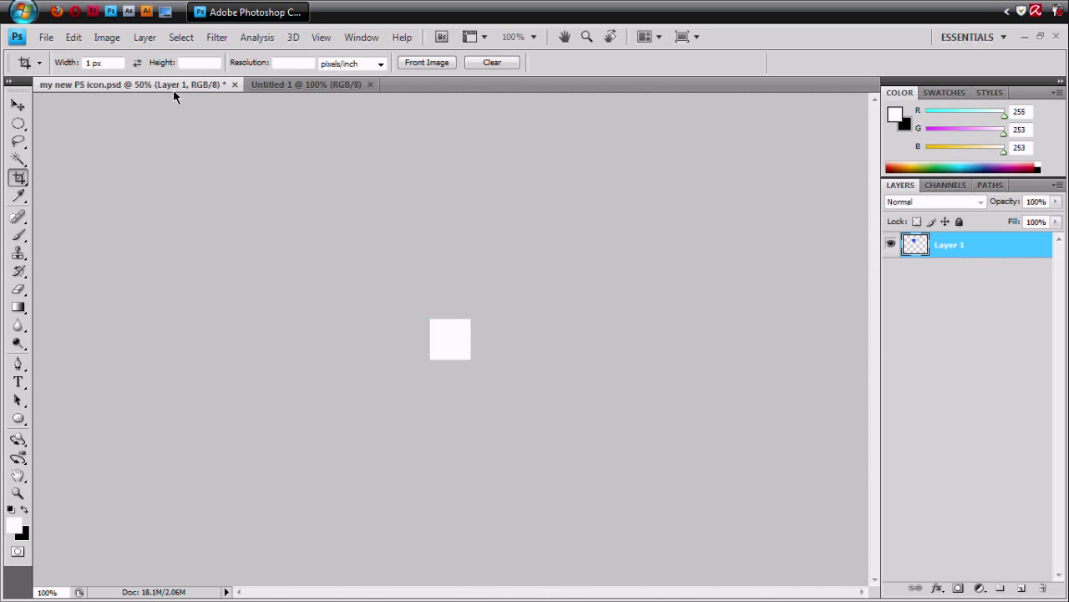
left_click_drag(340, 222, 272, 94)
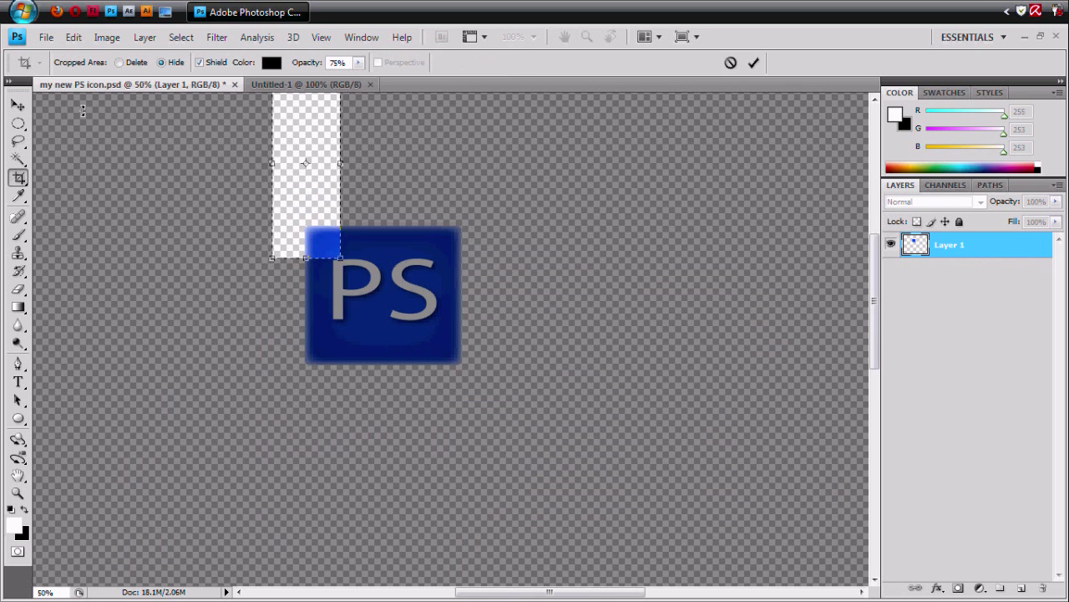
key("Escape")
left_click(18, 107)
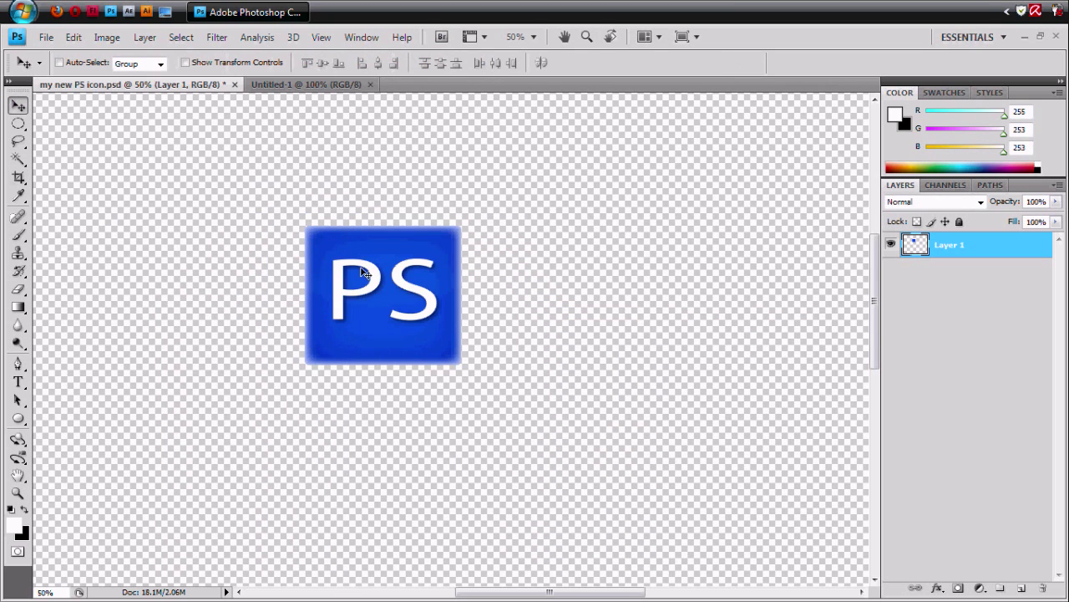
left_click_drag(366, 272, 451, 335)
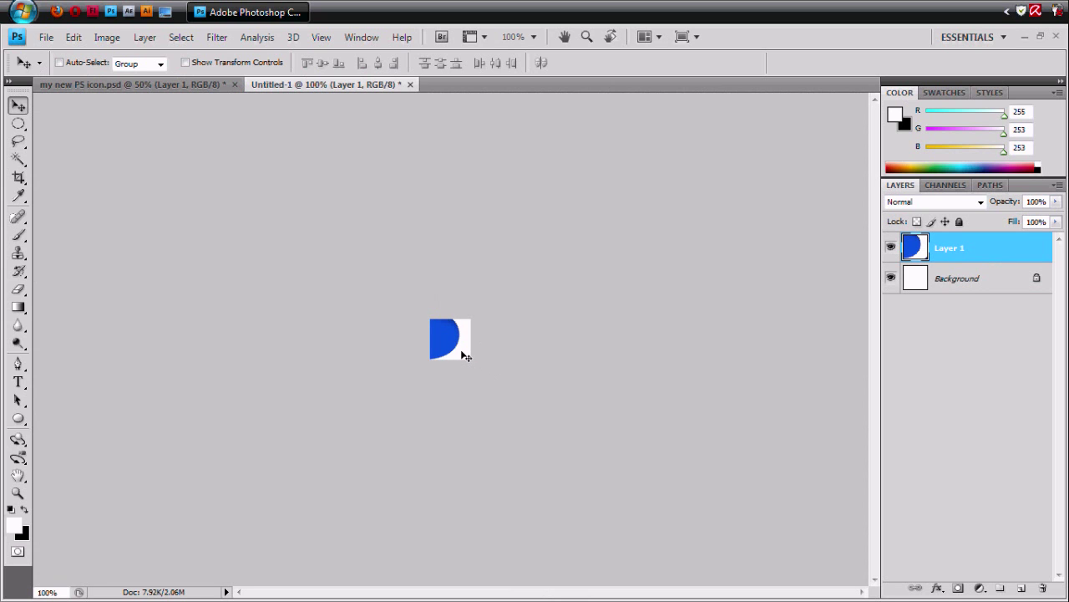
Step: Free Transform the copied logo to about 13.7% width and 15.7% height so it fills the small canvas, and apply the transformation
left_click(72, 37)
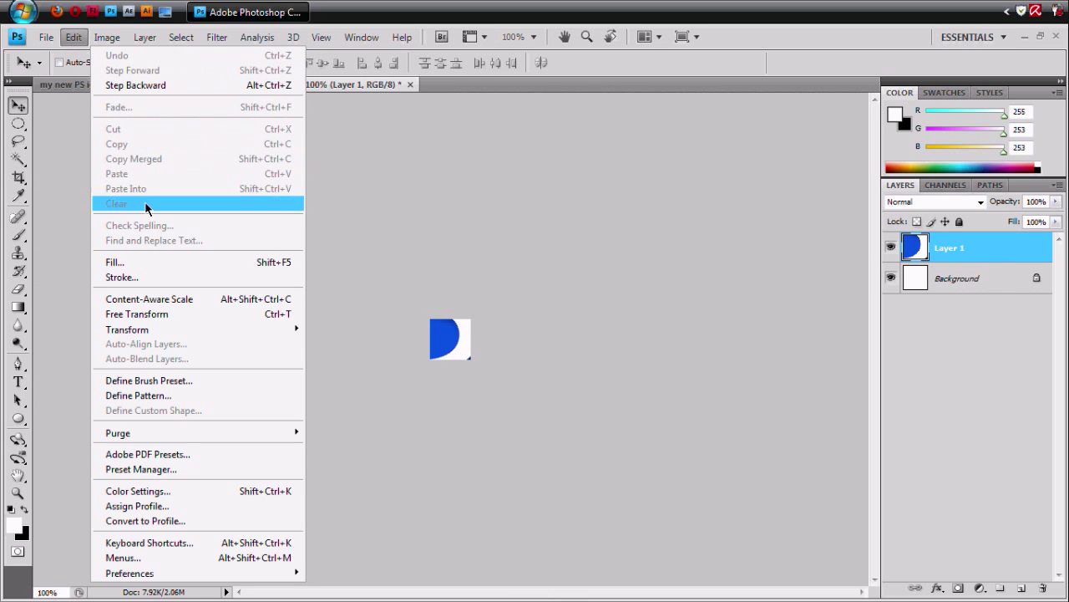
left_click(138, 314)
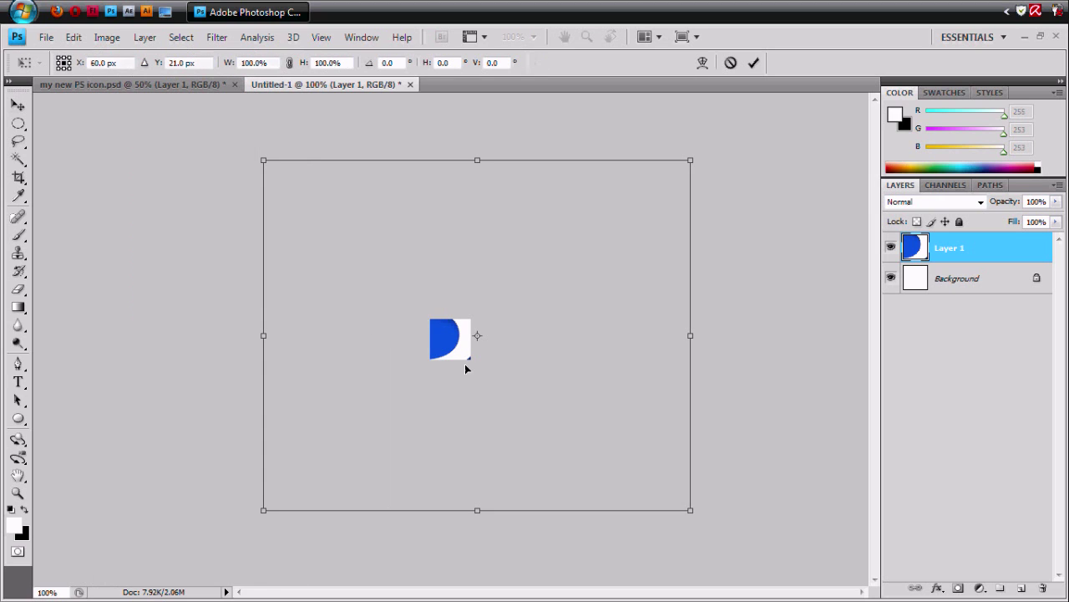
left_click_drag(690, 511, 479, 347)
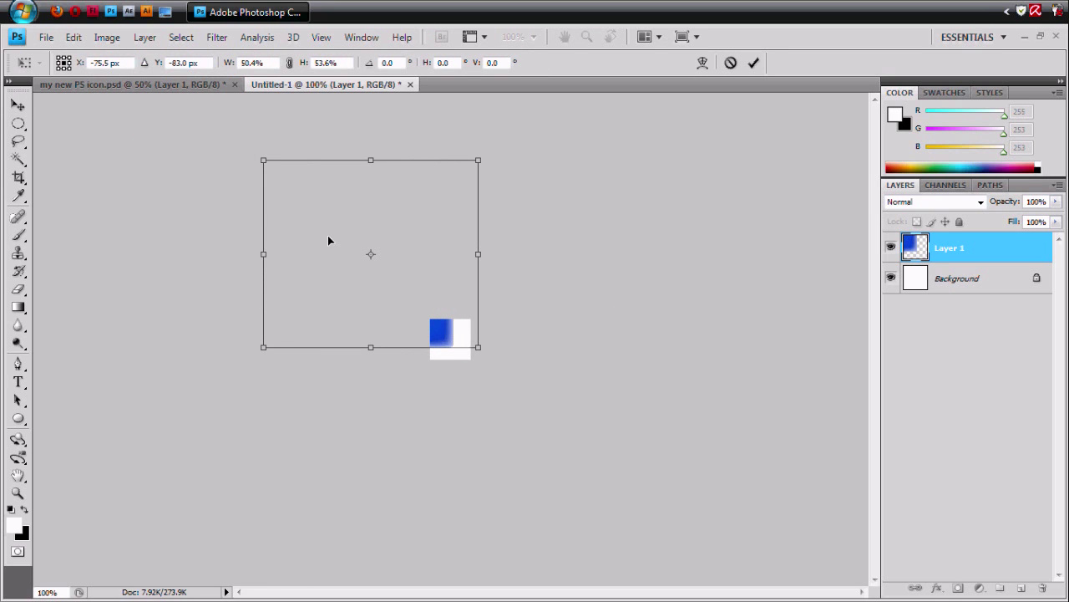
left_click_drag(262, 161, 448, 305)
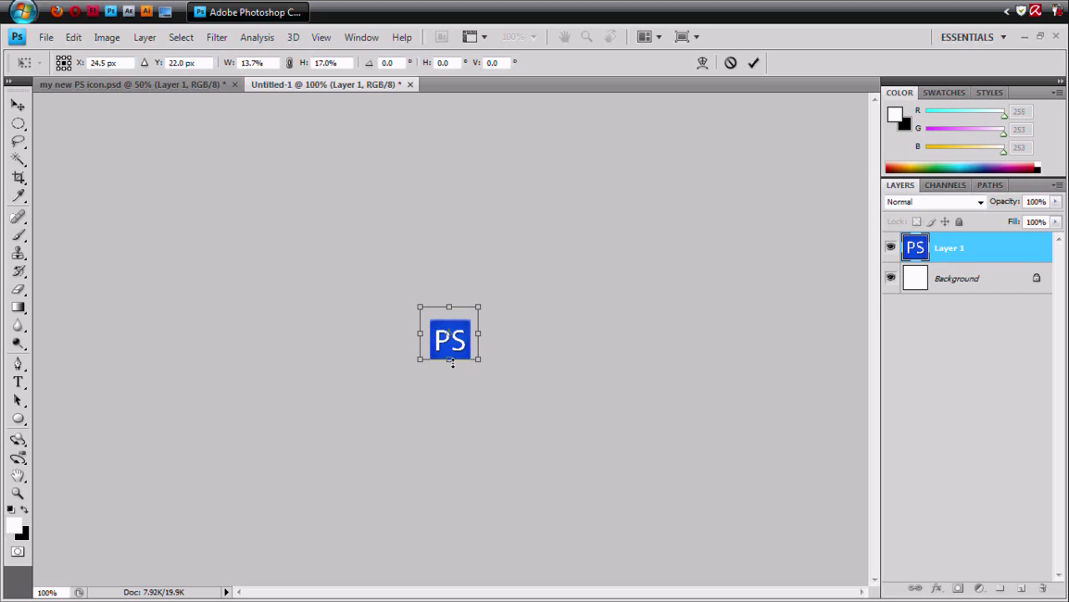
scroll(451, 342, "up", 3)
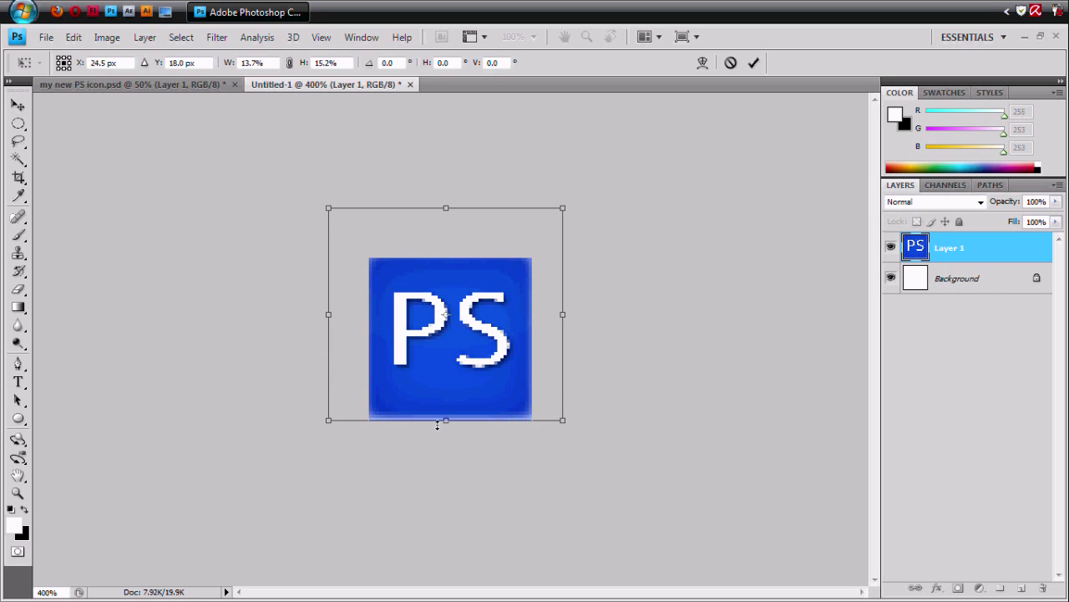
left_click_drag(444, 424, 445, 431)
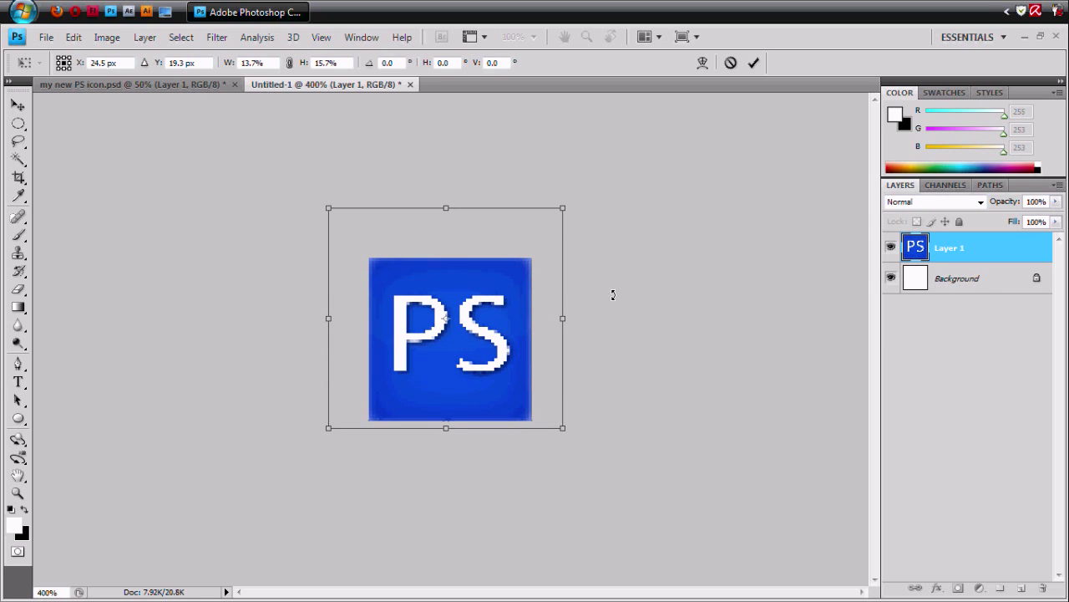
left_click(17, 104)
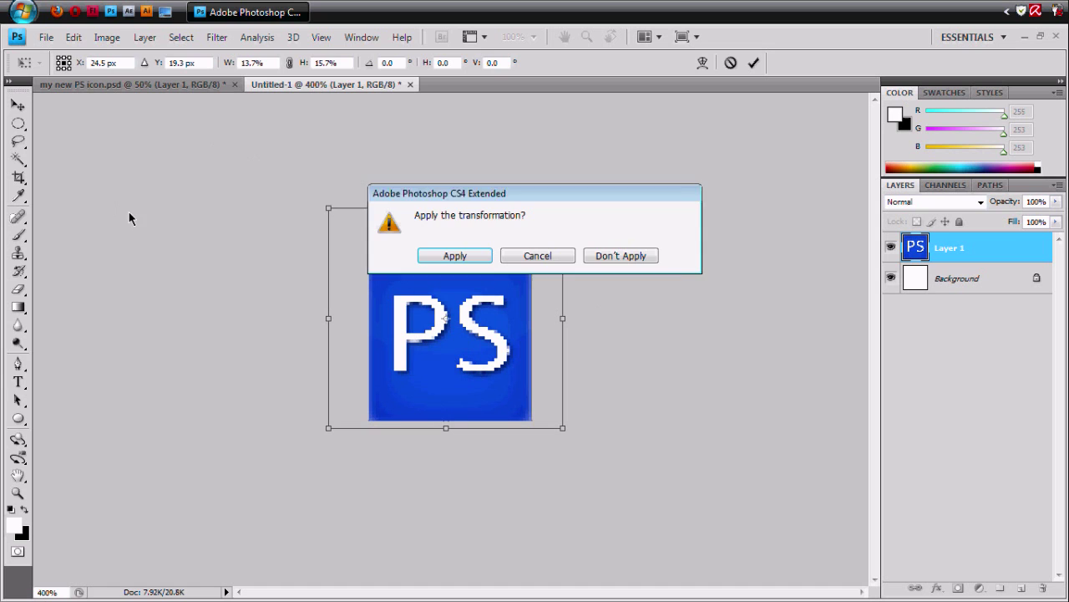
left_click(436, 256)
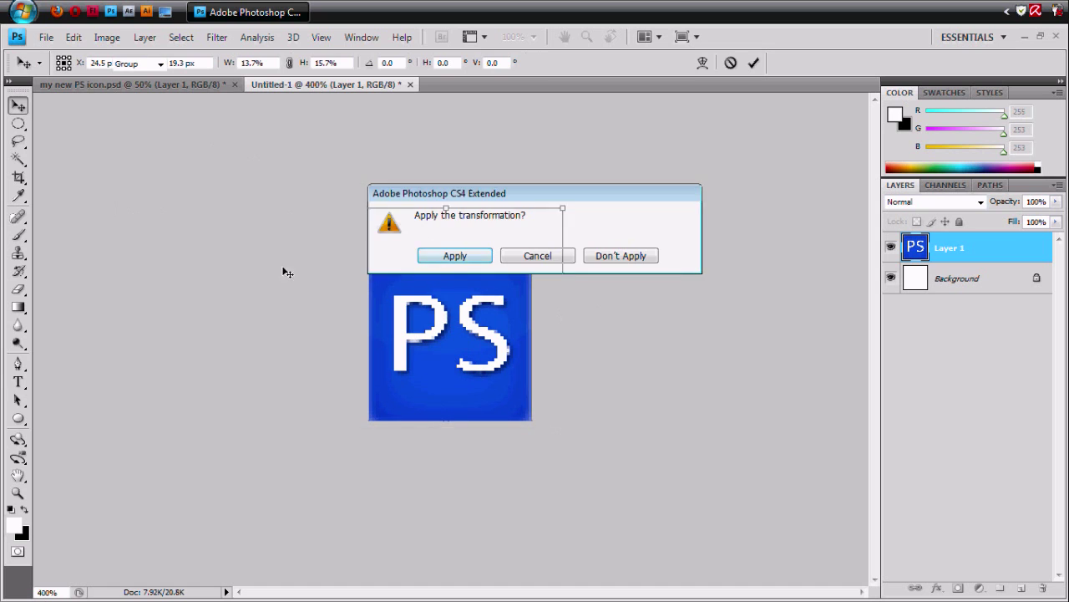
Step: Check whether the ICO (Windows Icon) format is offered for saving the small Untitled-1 document, and cancel without saving
left_click(46, 38)
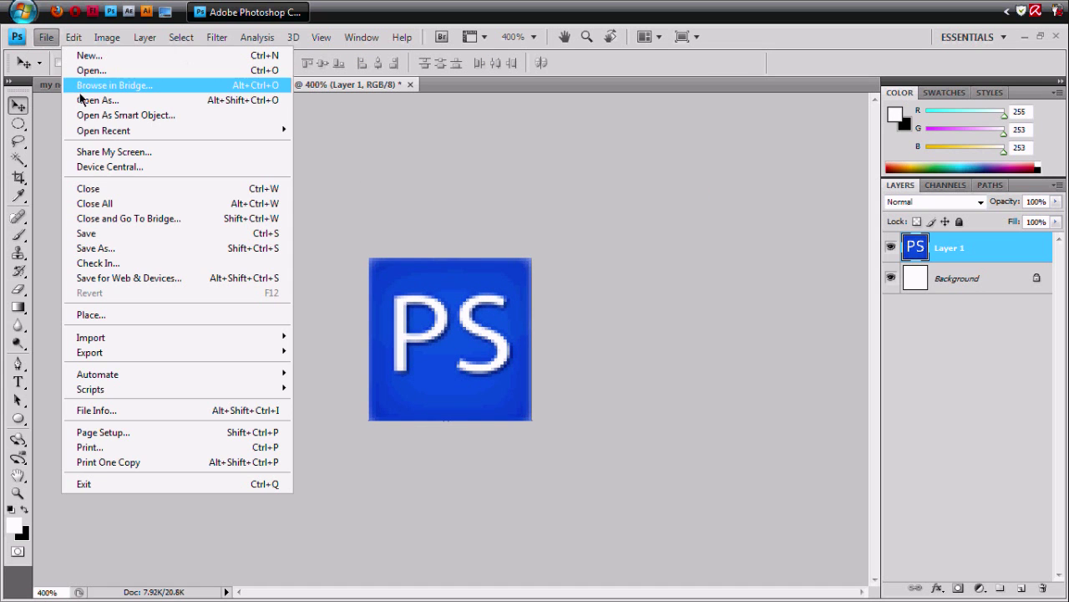
left_click(114, 248)
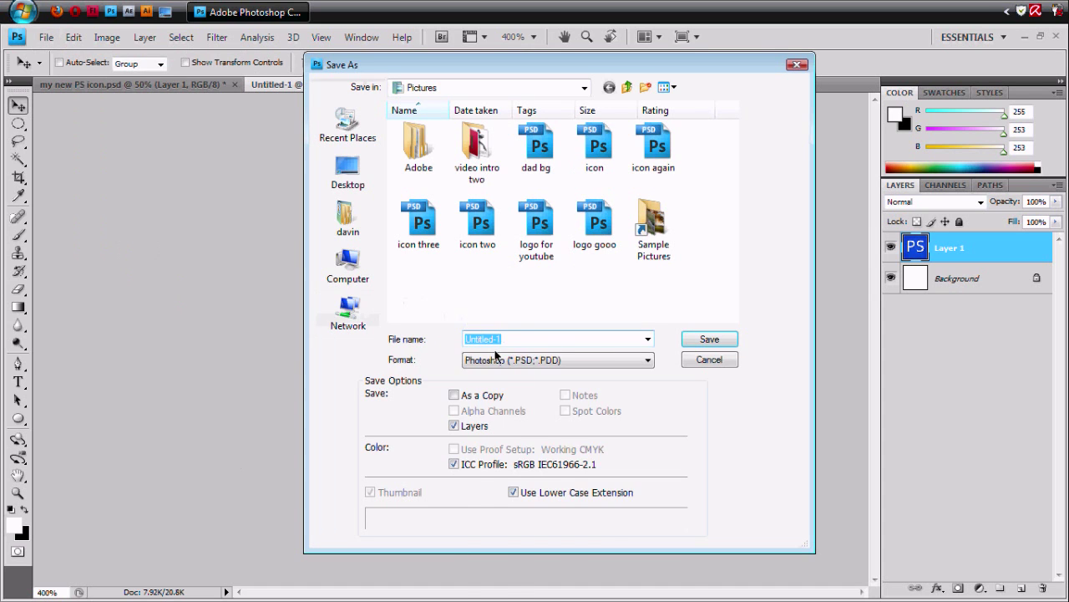
left_click(495, 359)
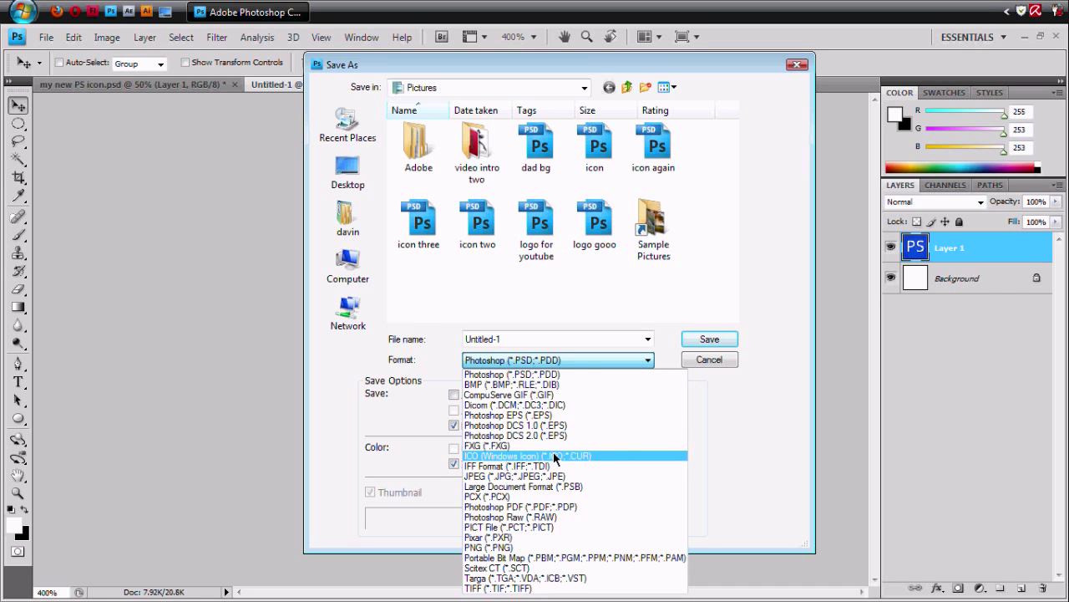
left_click(146, 90)
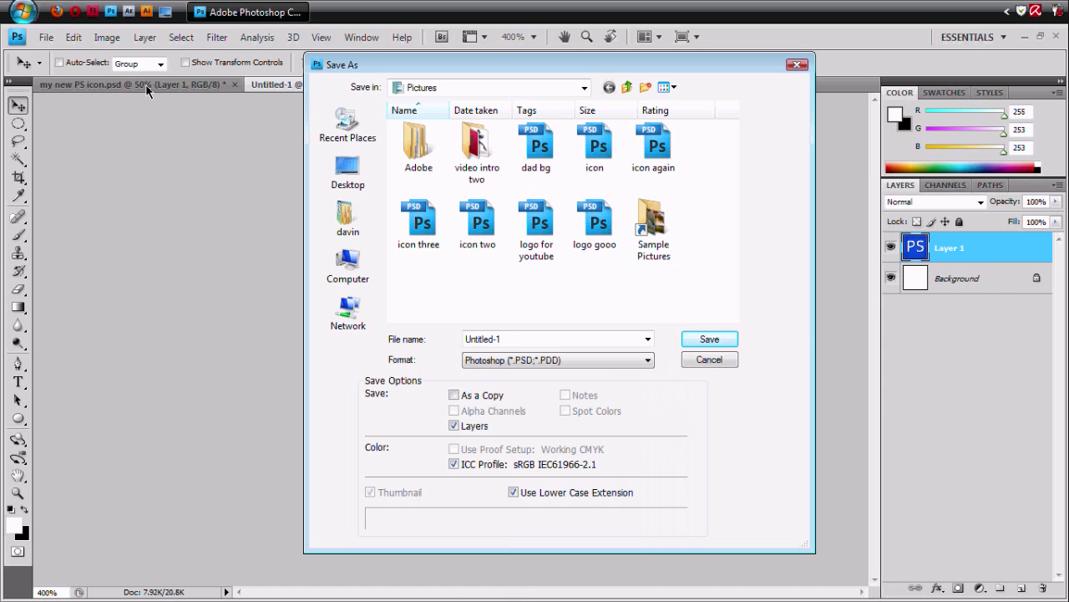
left_click(698, 362)
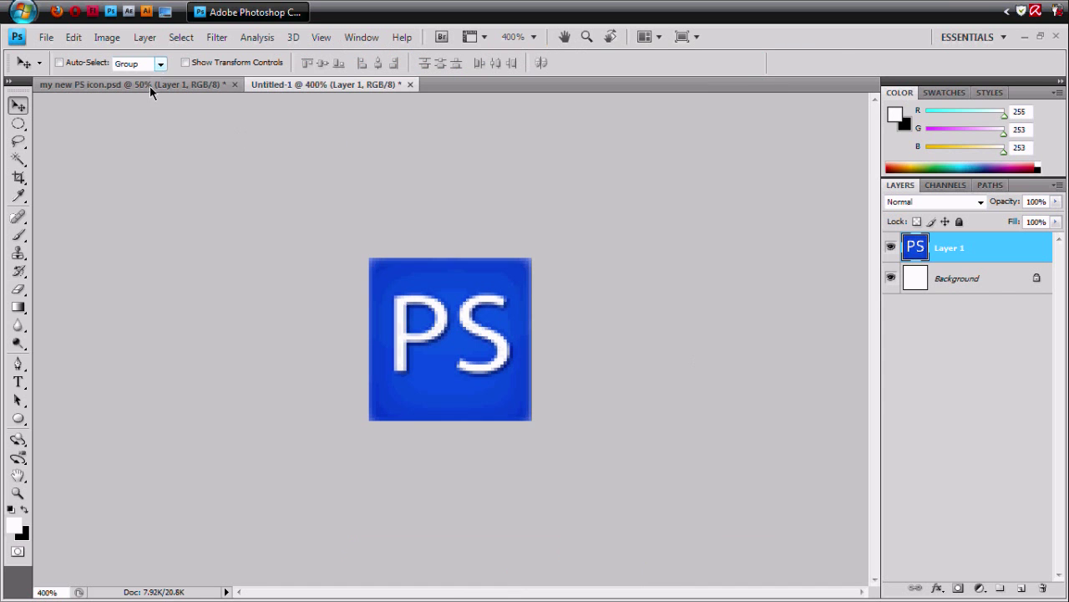
Step: Compare the save formats offered for the full-size my new PS icon.psd document, and cancel without saving
key("ctrl+Tab")
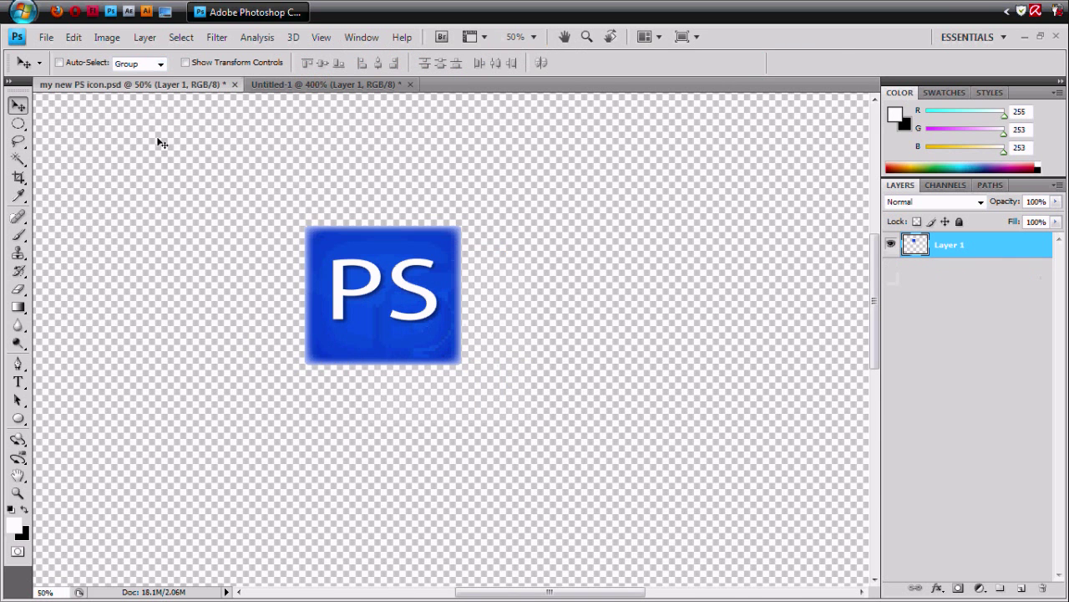
left_click(46, 38)
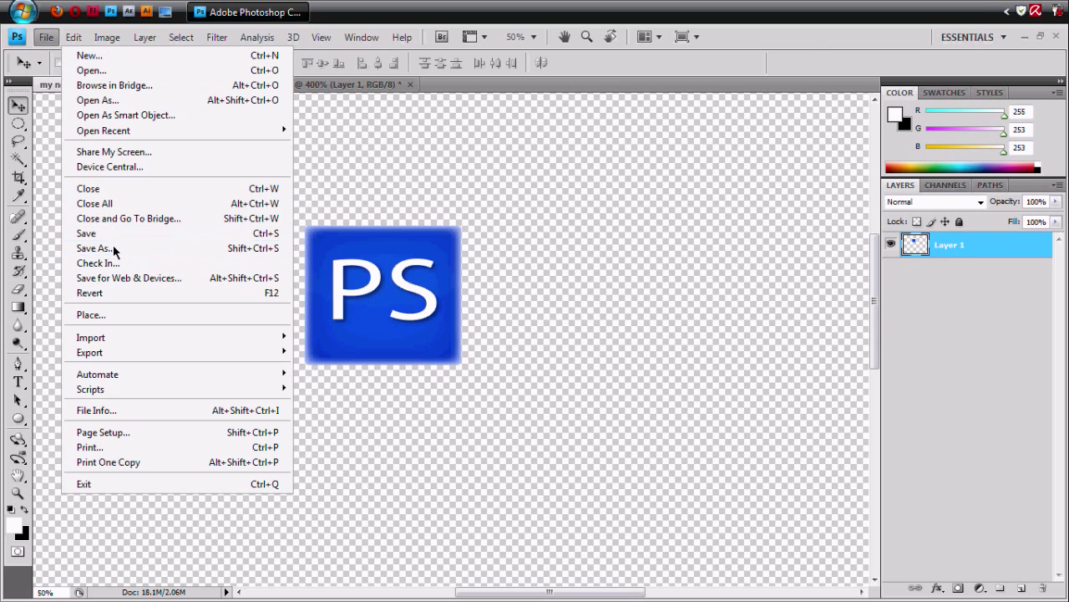
left_click(479, 374)
key("ctrl+shift+s")
left_click(548, 365)
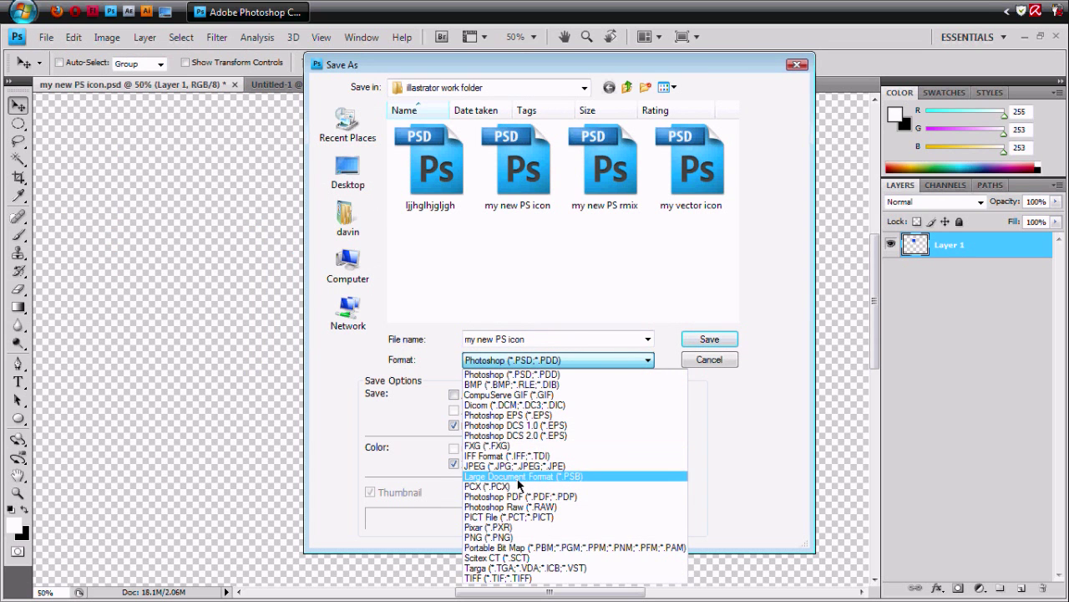
left_click(651, 375)
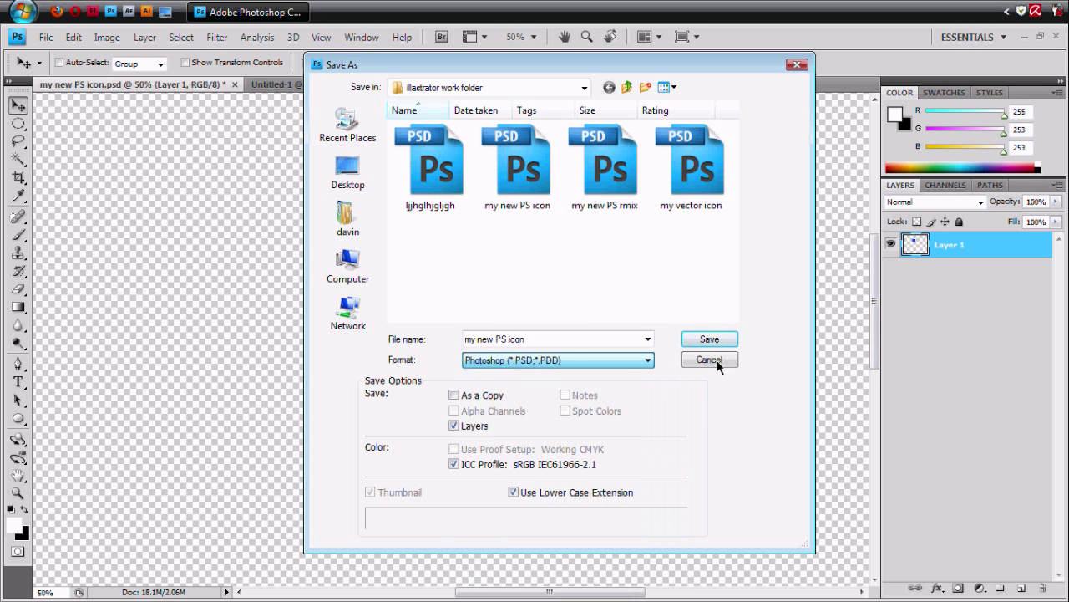
left_click(708, 359)
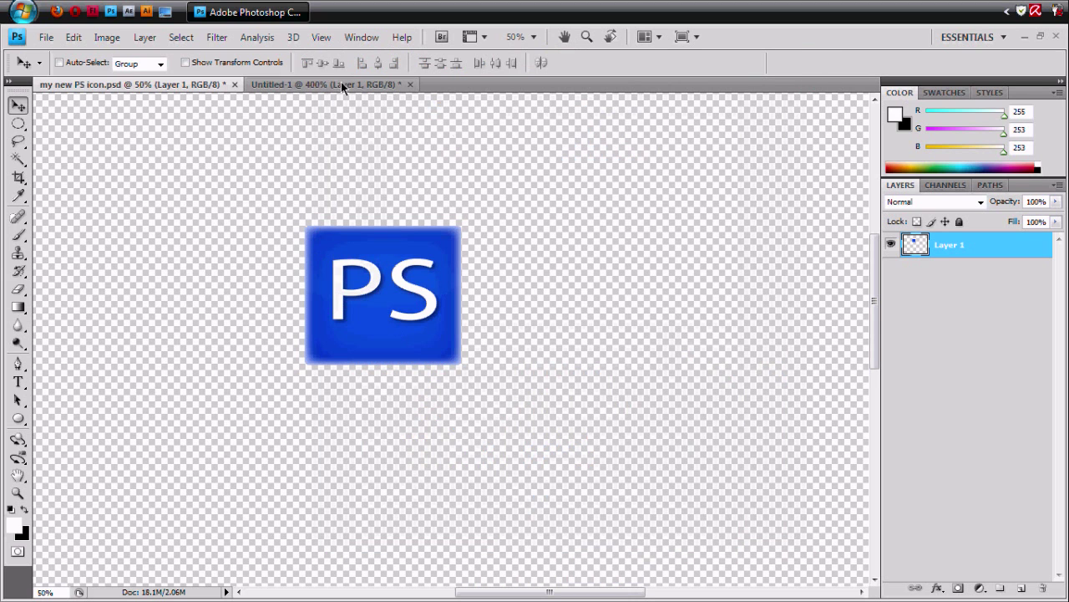
Step: Save the small Untitled-1 document to the Desktop as Untitled-1.ico in ICO (Windows Icon) format
left_click(255, 83)
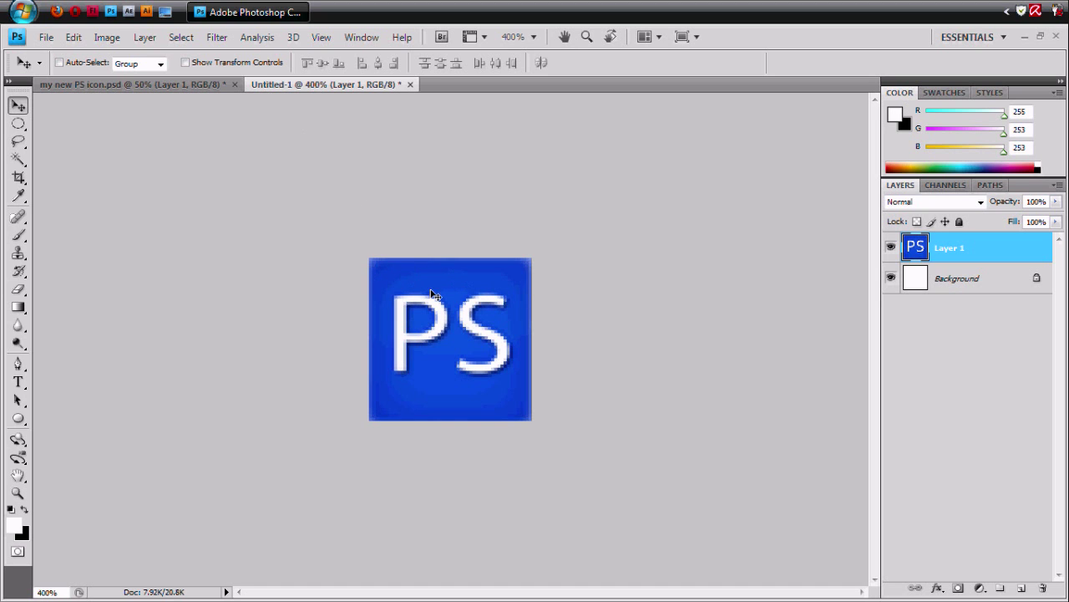
left_click(43, 37)
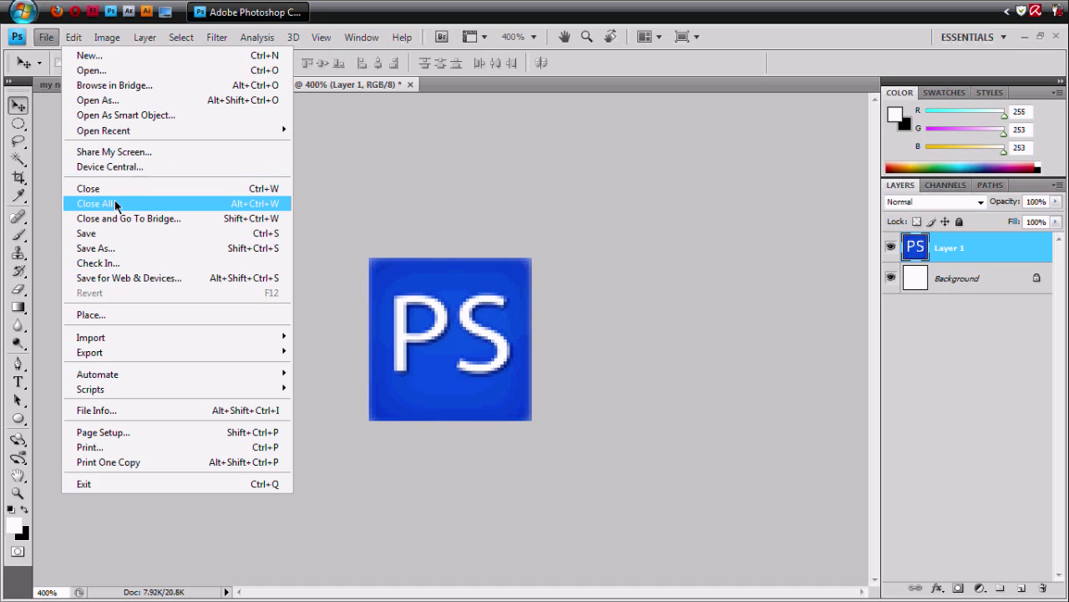
left_click(113, 247)
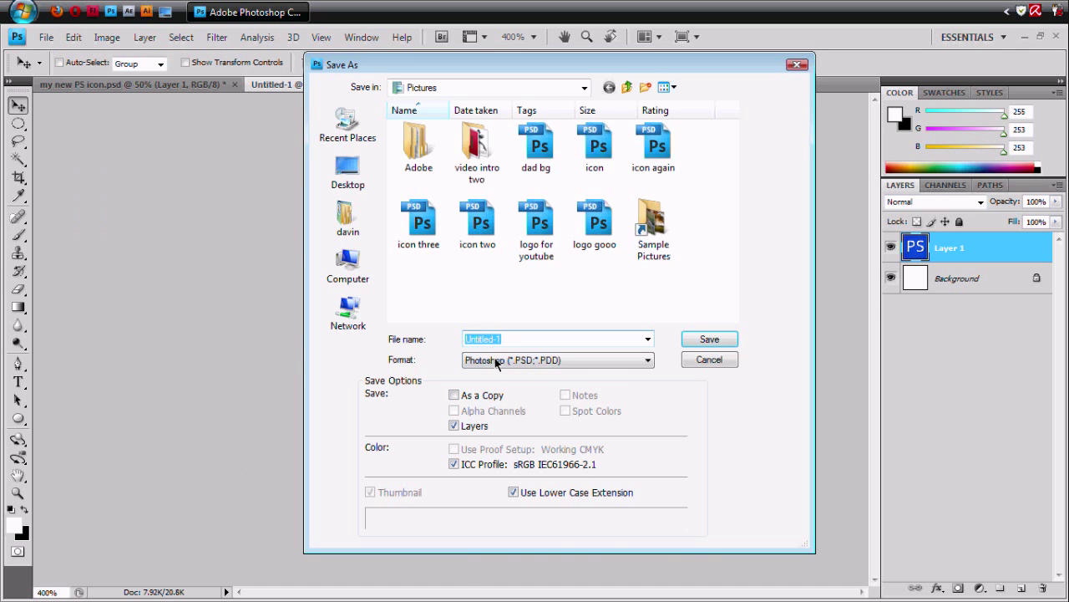
left_click(497, 362)
left_click(492, 455)
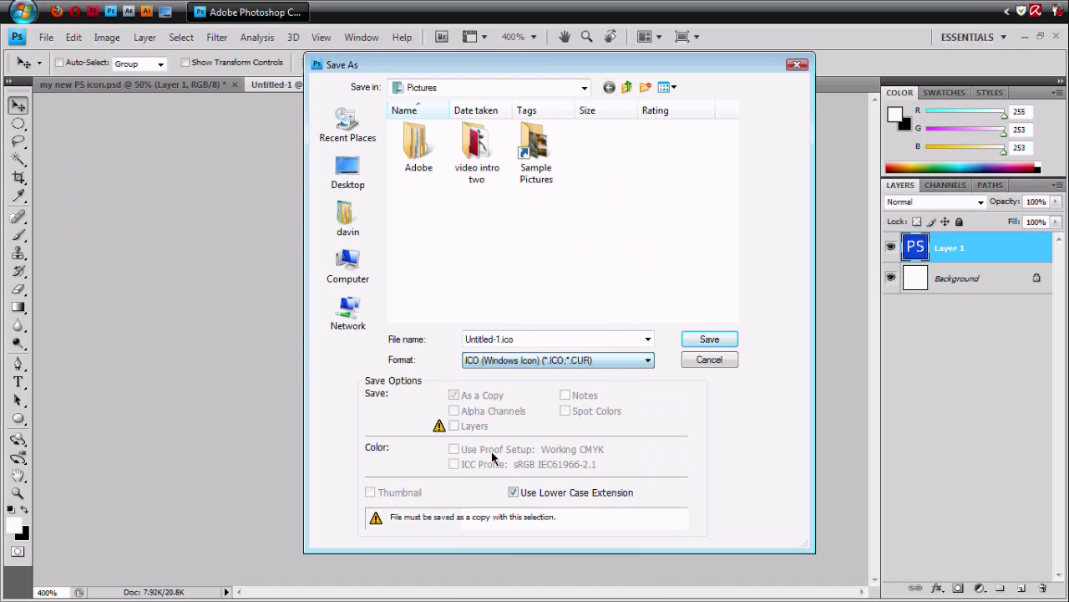
left_click(648, 339)
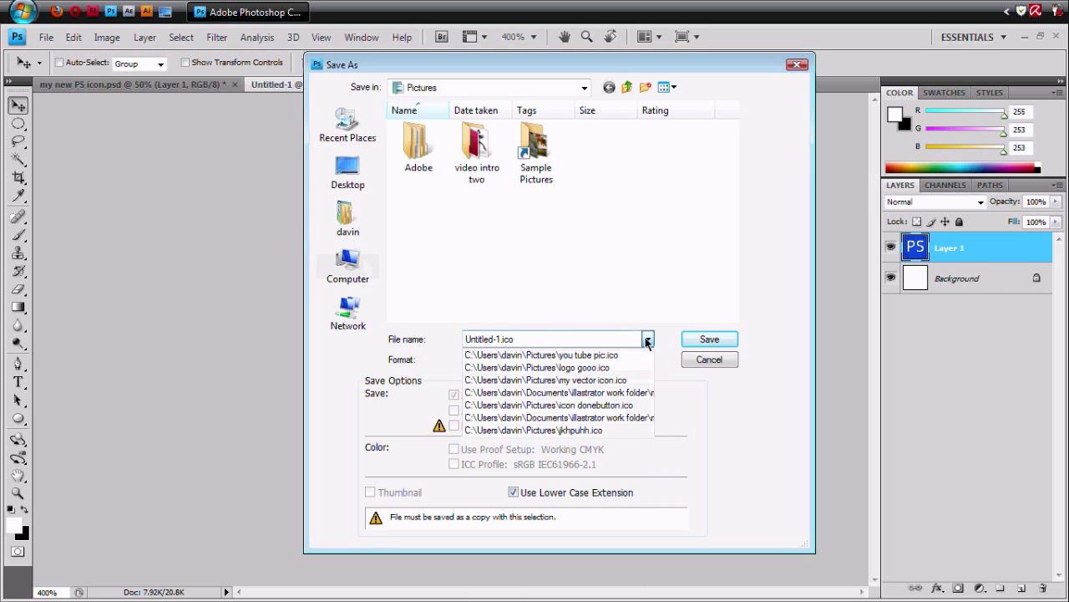
left_click(583, 340)
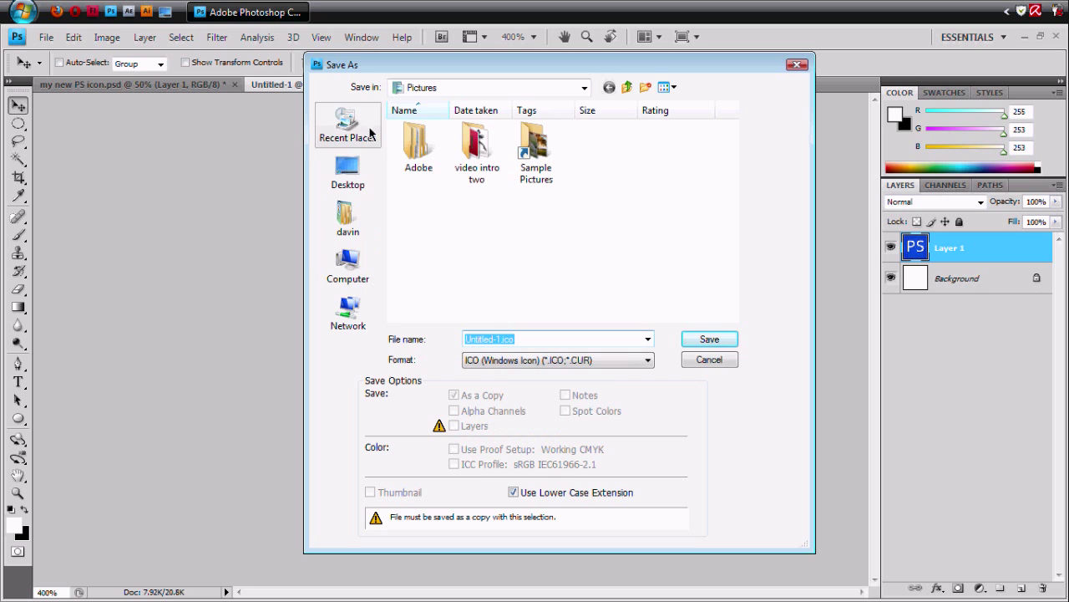
left_click(349, 171)
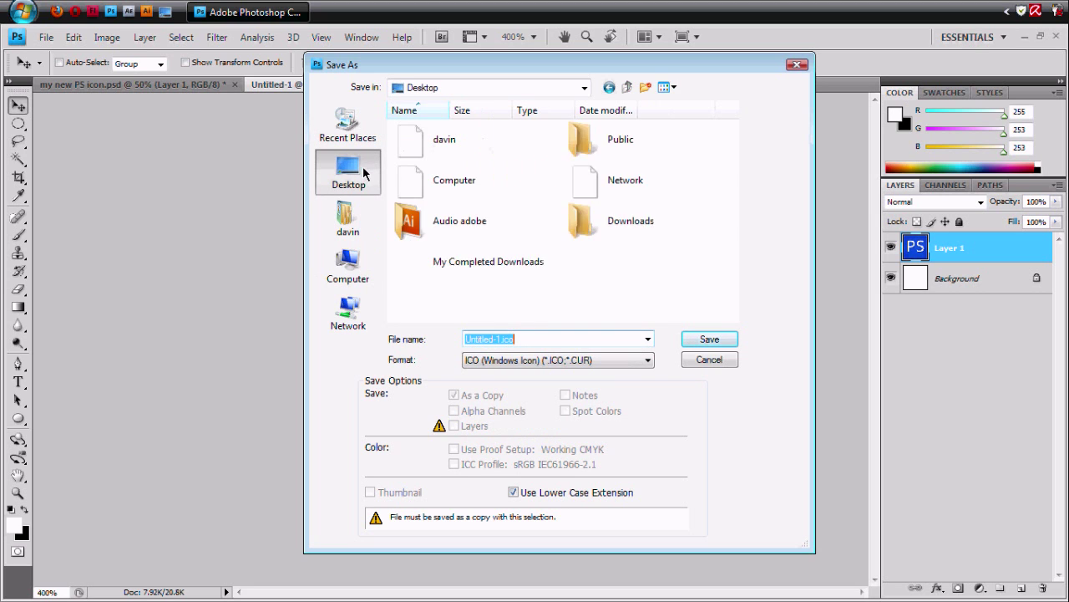
left_click(702, 338)
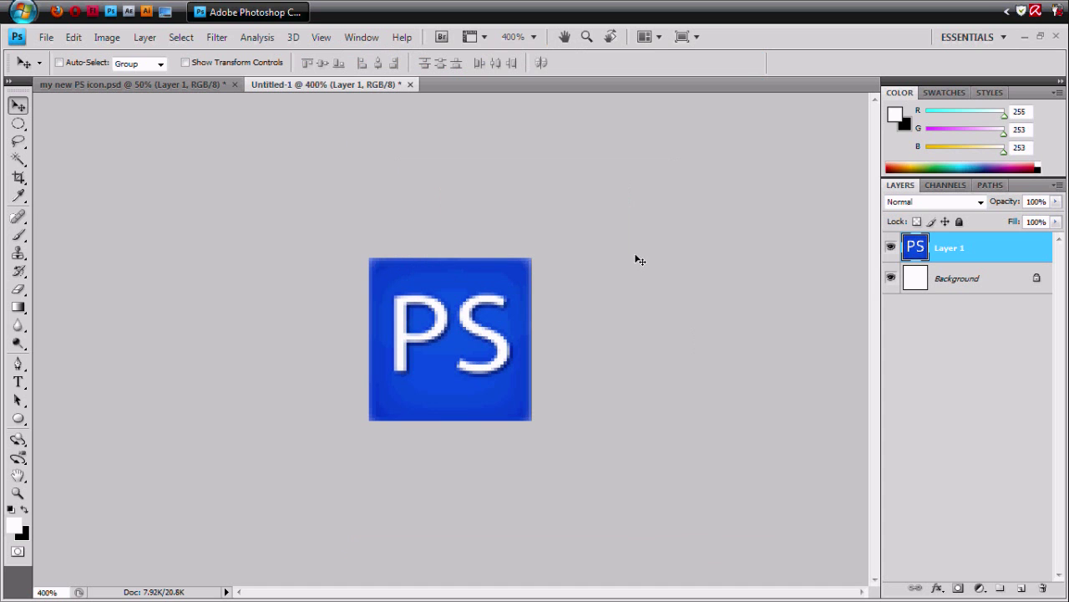
Step: Minimize Photoshop and move the saved Untitled-1 icon on the desktop to just above the ICO plugin for PS folder
left_click(1028, 39)
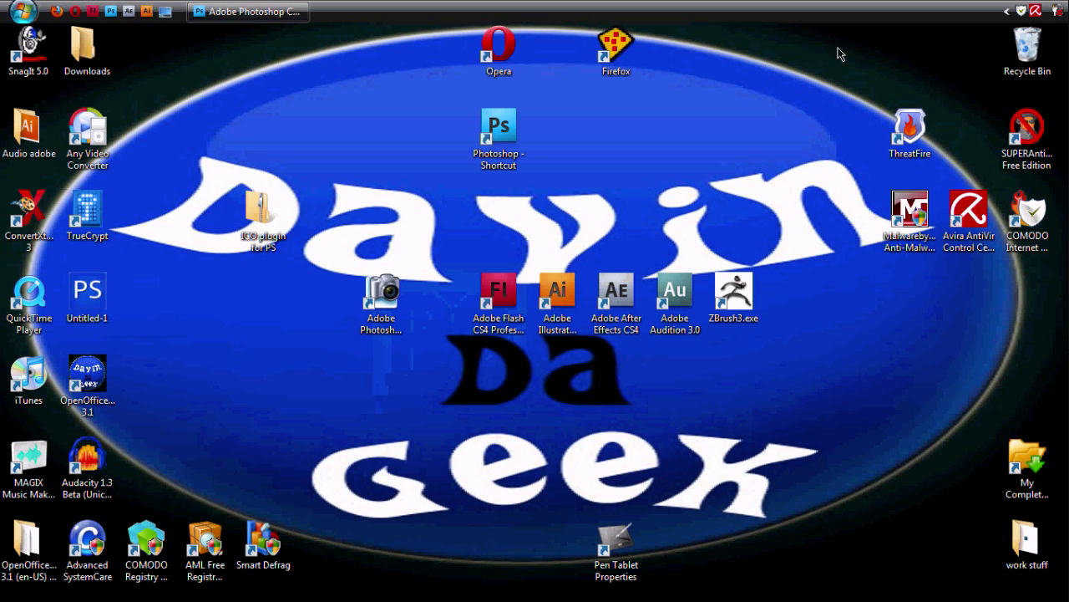
left_click_drag(87, 294, 249, 124)
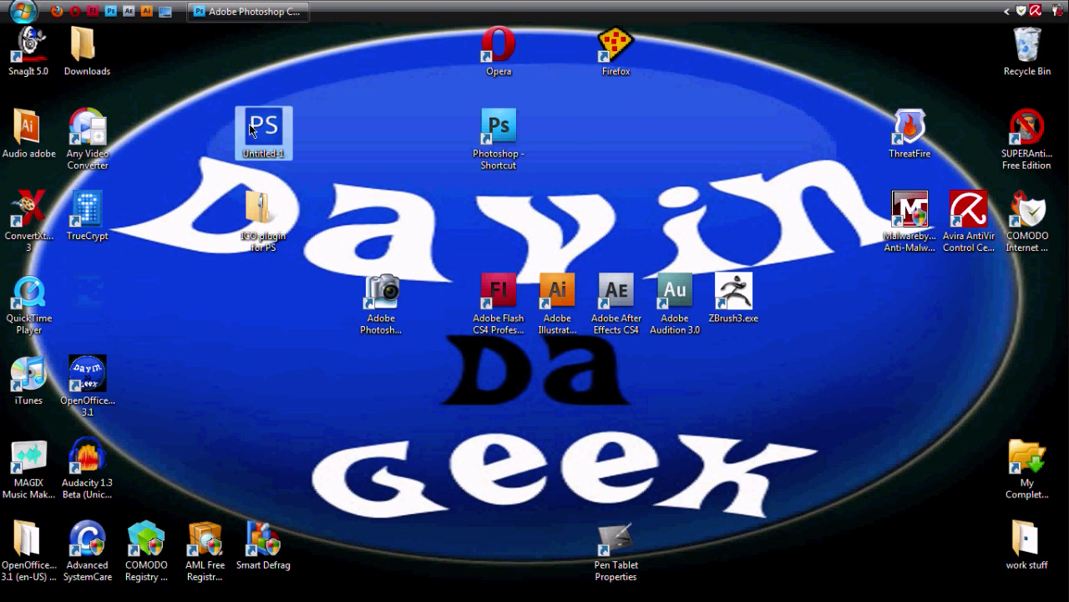
right_click(504, 126)
left_click(547, 130)
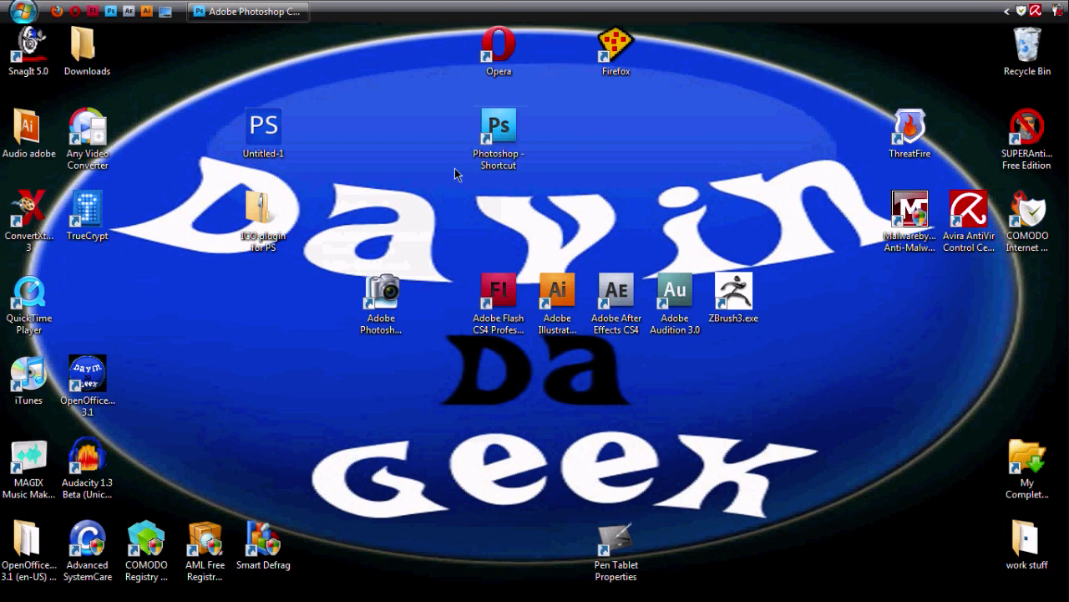
Step: Open the Change Icon settings in the properties of the Photoshop desktop shortcut
right_click(504, 126)
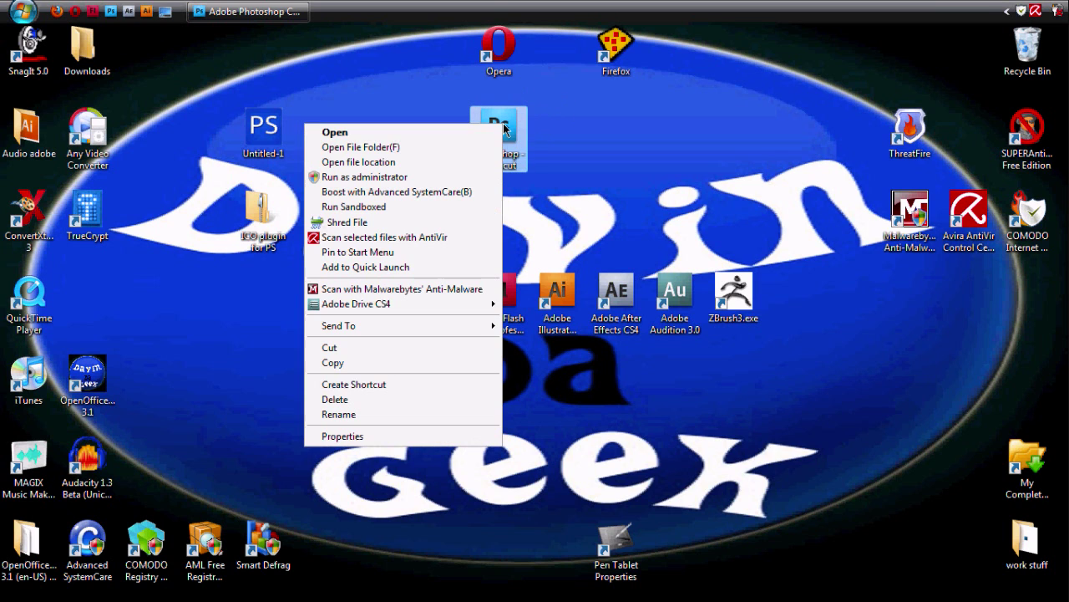
left_click(378, 436)
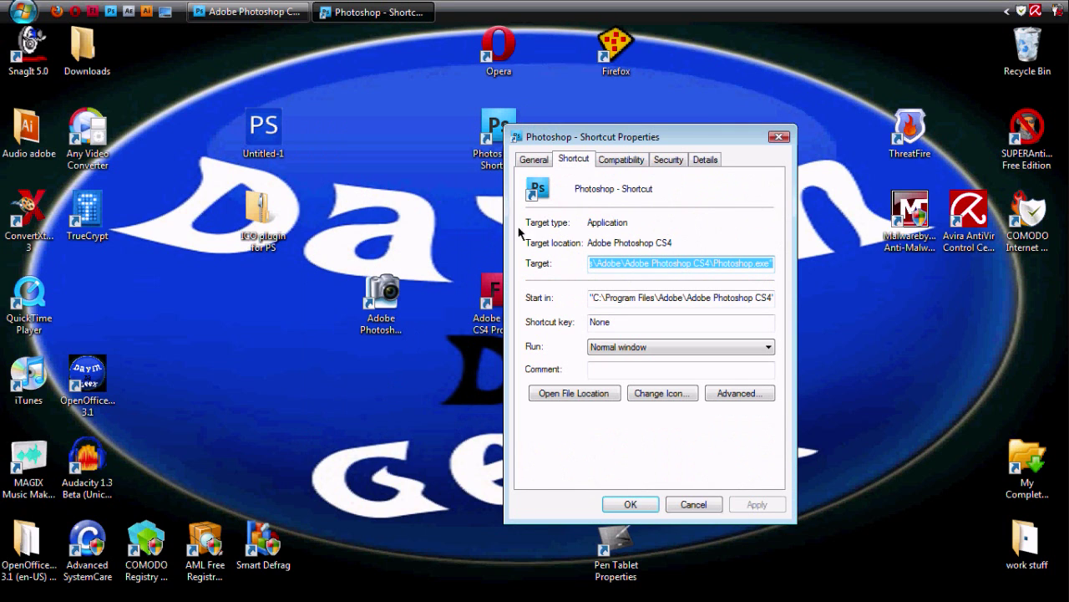
left_click(621, 159)
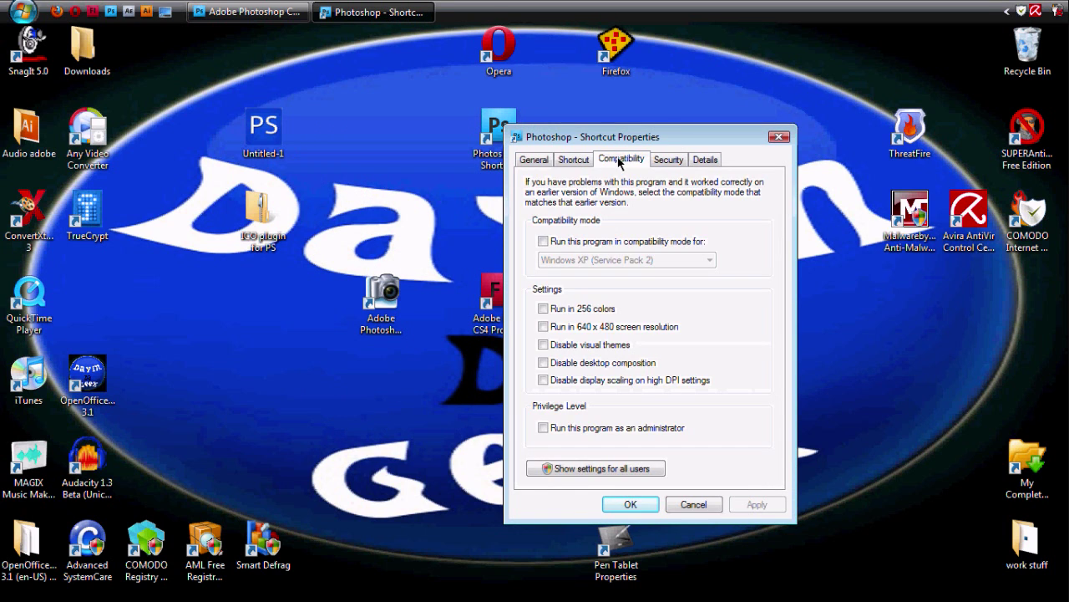
left_click(574, 158)
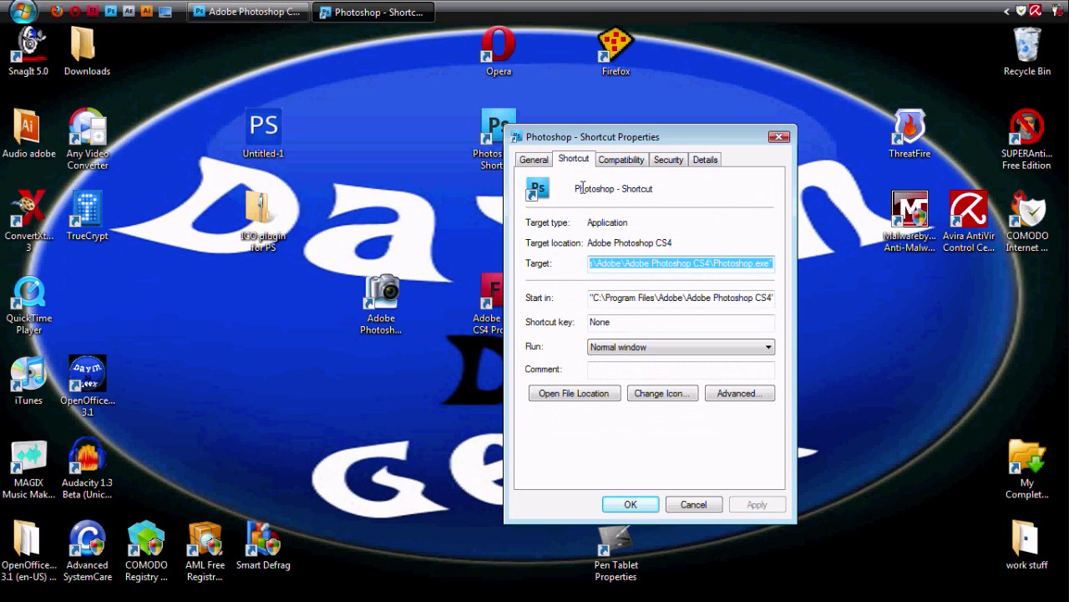
left_click(664, 394)
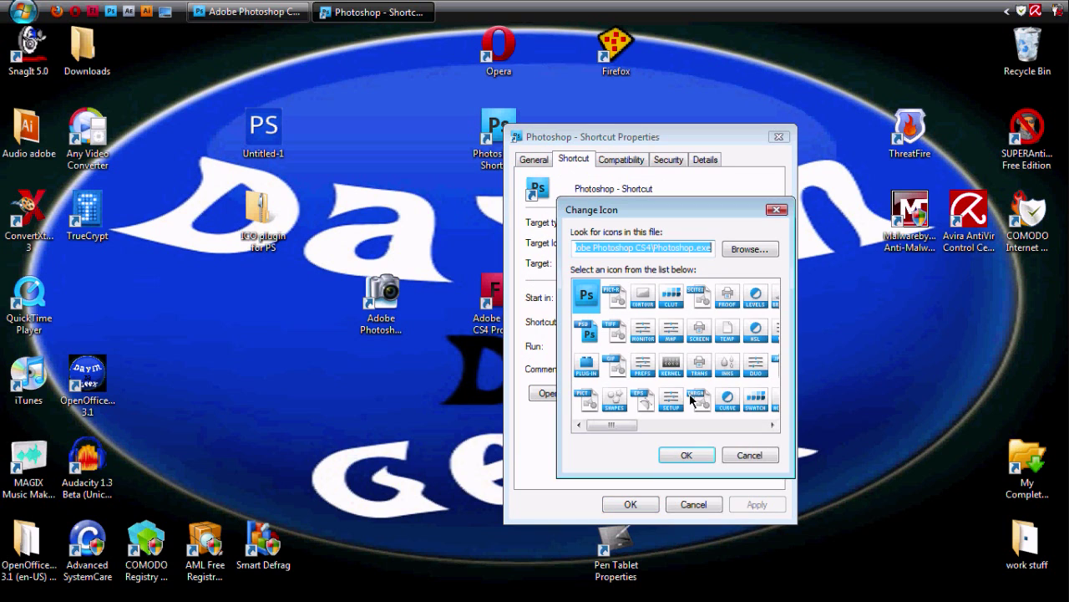
Step: Assign the Untitled-1 icon file from the Desktop to the Photoshop shortcut and apply the changed properties
left_click(747, 251)
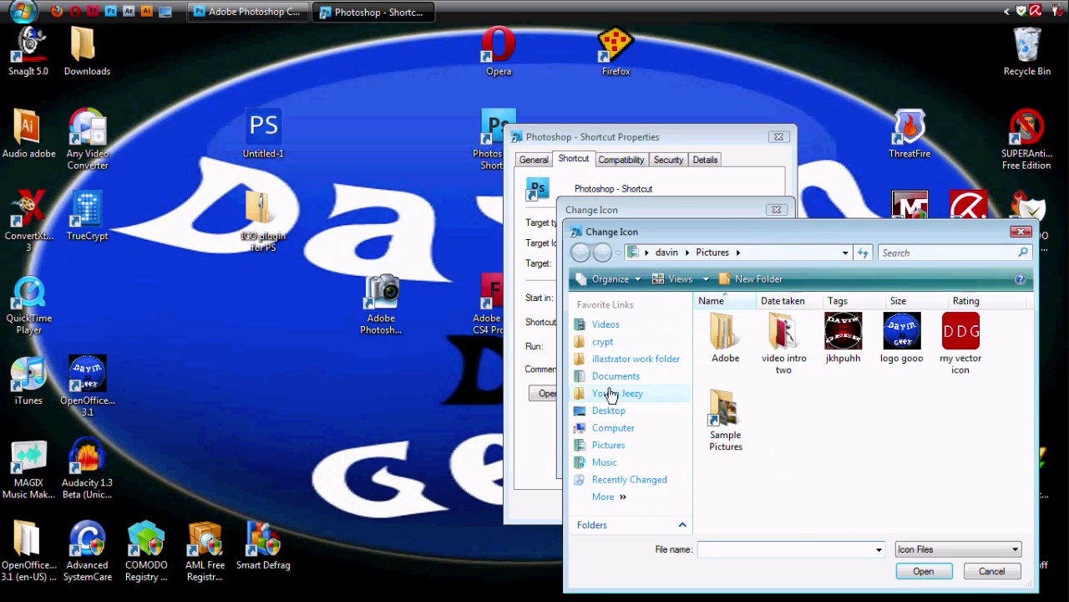
left_click(612, 410)
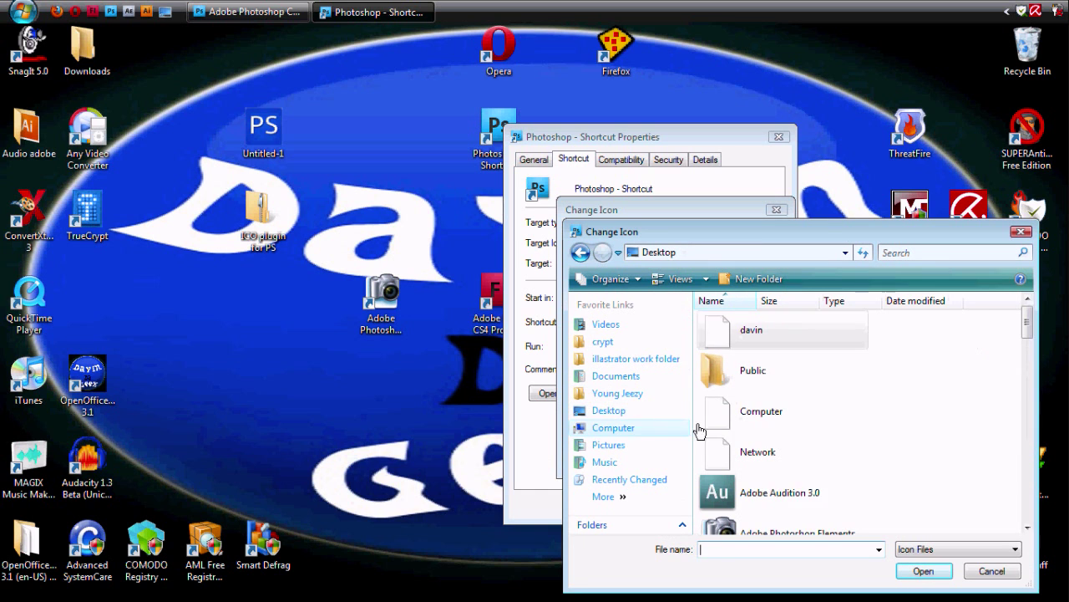
left_click_drag(1028, 325, 1036, 505)
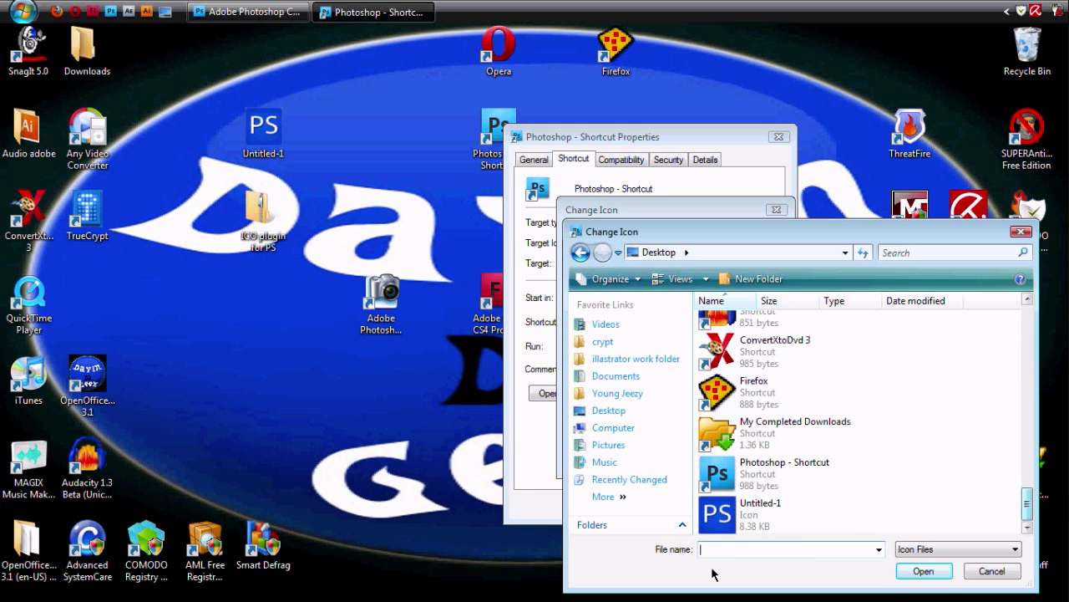
left_click(718, 516)
left_click(924, 571)
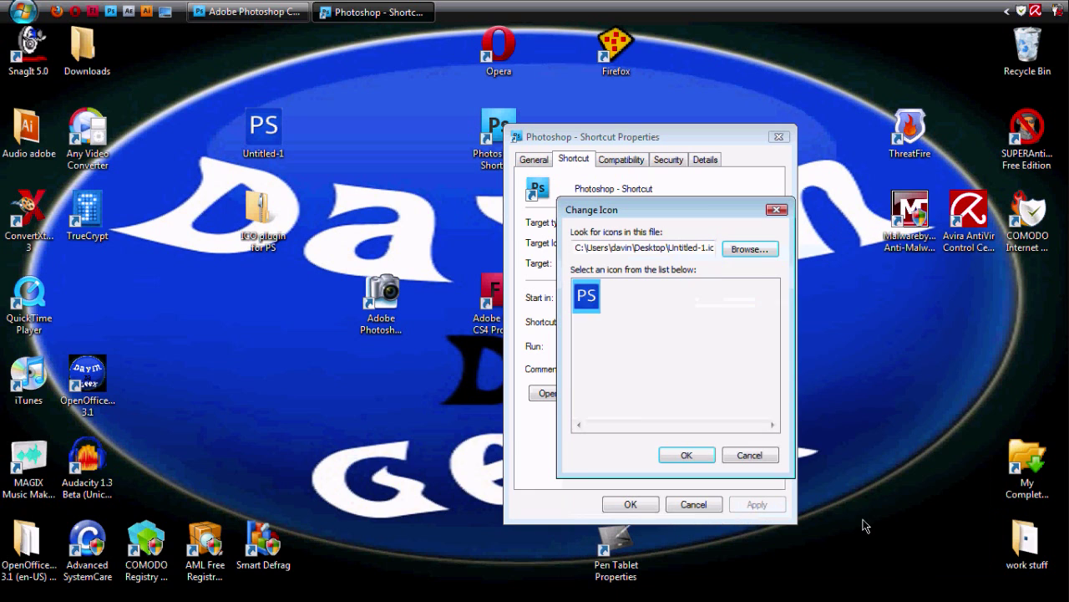
left_click(687, 455)
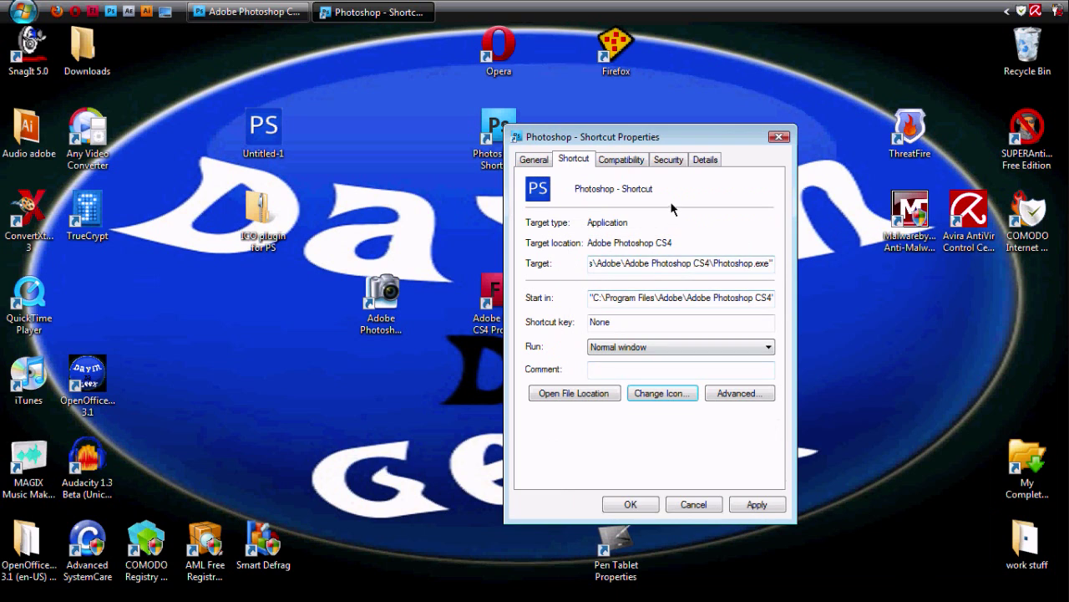
left_click(735, 501)
left_click(648, 505)
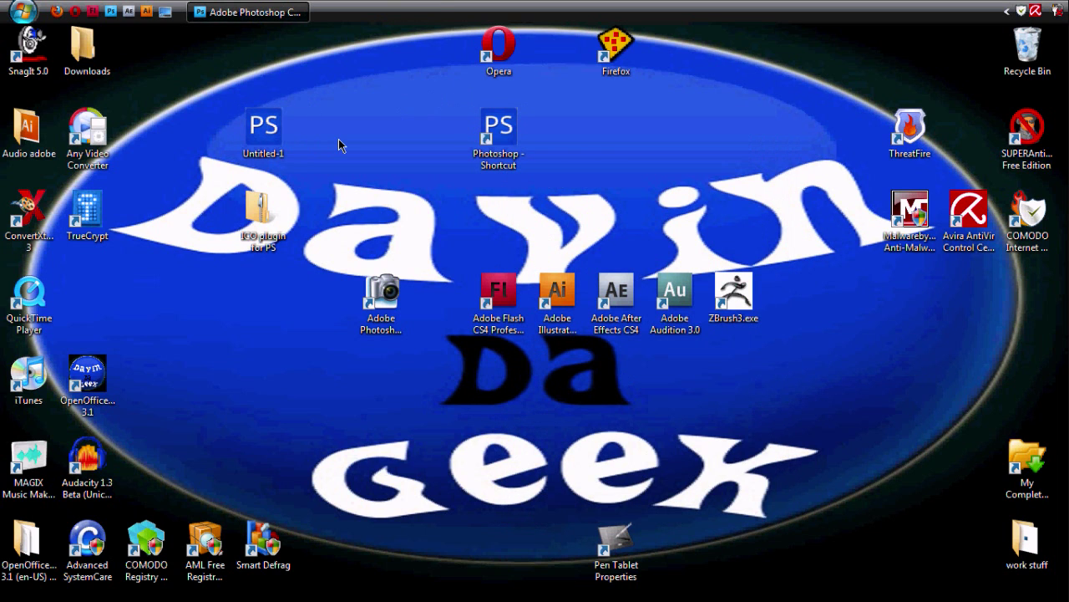
Step: Move the Untitled-1 icon beneath TrueCrypt and the Photoshop shortcut into the row of the ICO plugin for PS folder
left_click_drag(123, 276, 123, 277)
left_click_drag(499, 134, 437, 184)
Step: Close Photoshop from the desktop, discarding the unsaved changes in the open documents
right_click(264, 10)
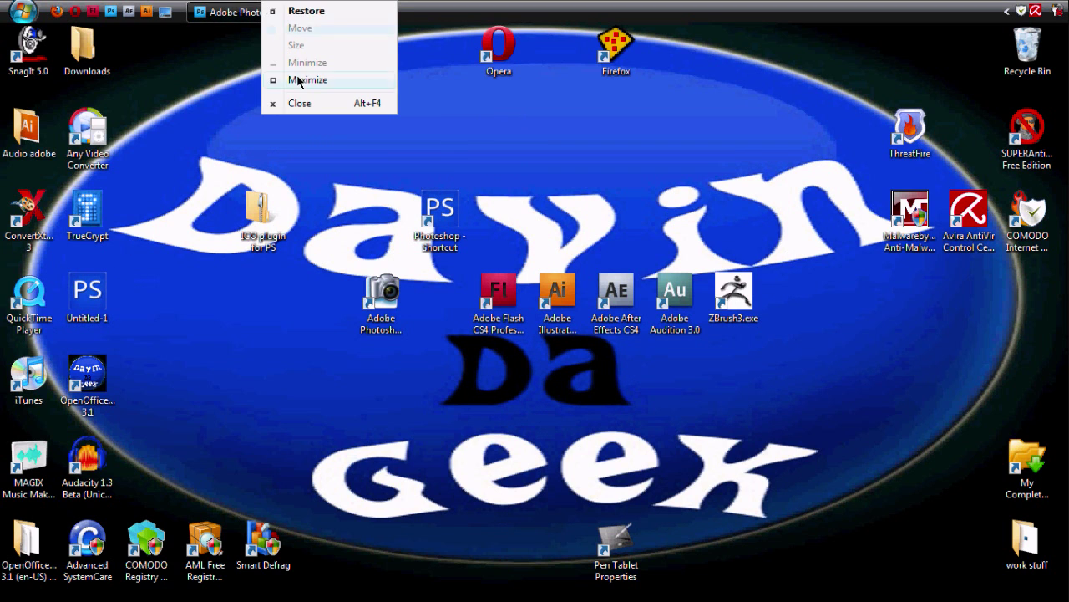
left_click(285, 18)
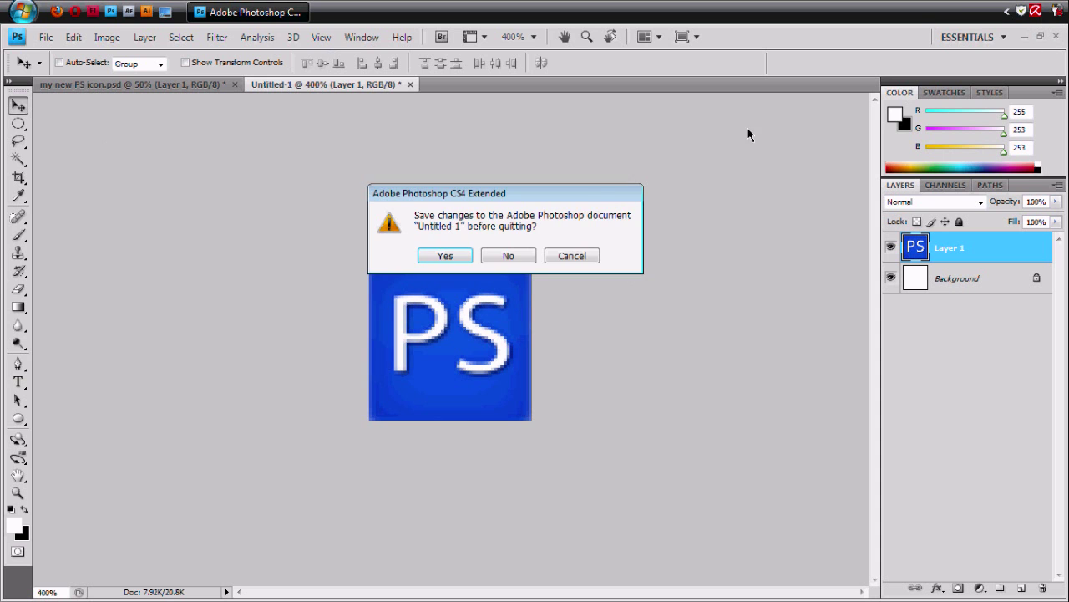
left_click(515, 255)
left_click(525, 253)
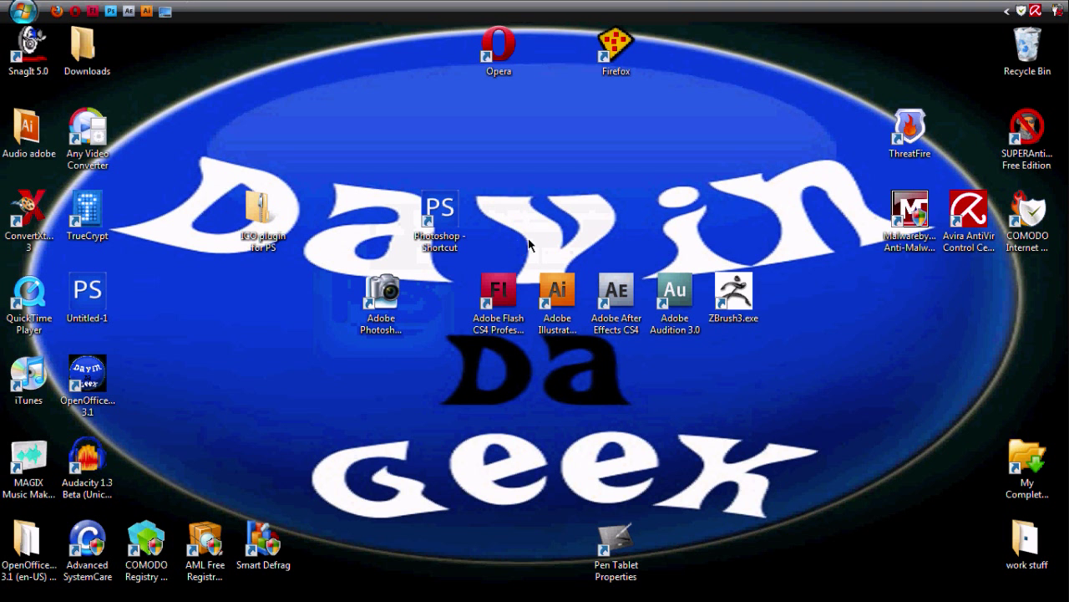
Step: Move the Photoshop shortcut below Opera and test it by launching Photoshop, returning to the desktop
left_click_drag(454, 211, 505, 130)
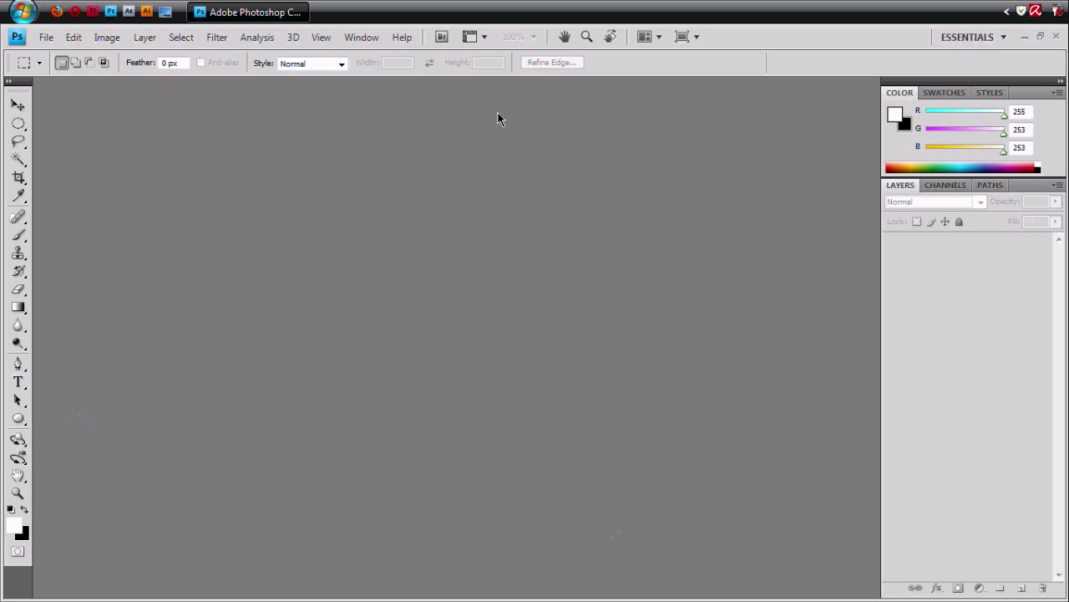
left_click(166, 13)
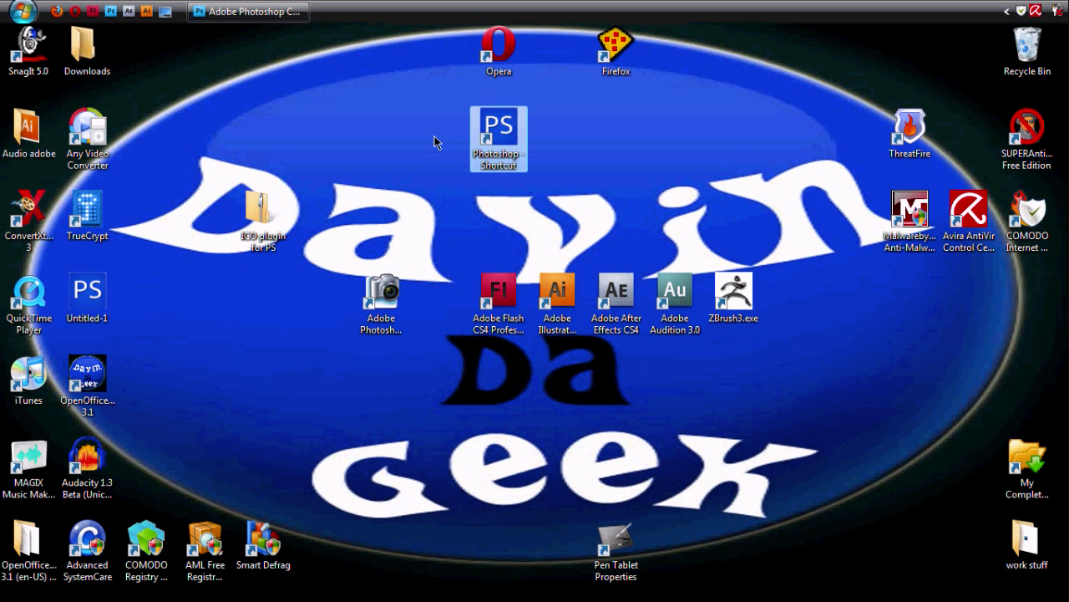
Step: Shift the Photoshop shortcut one column left and move the ICO plugin for PS folder up into the same row
left_click_drag(434, 142, 371, 144)
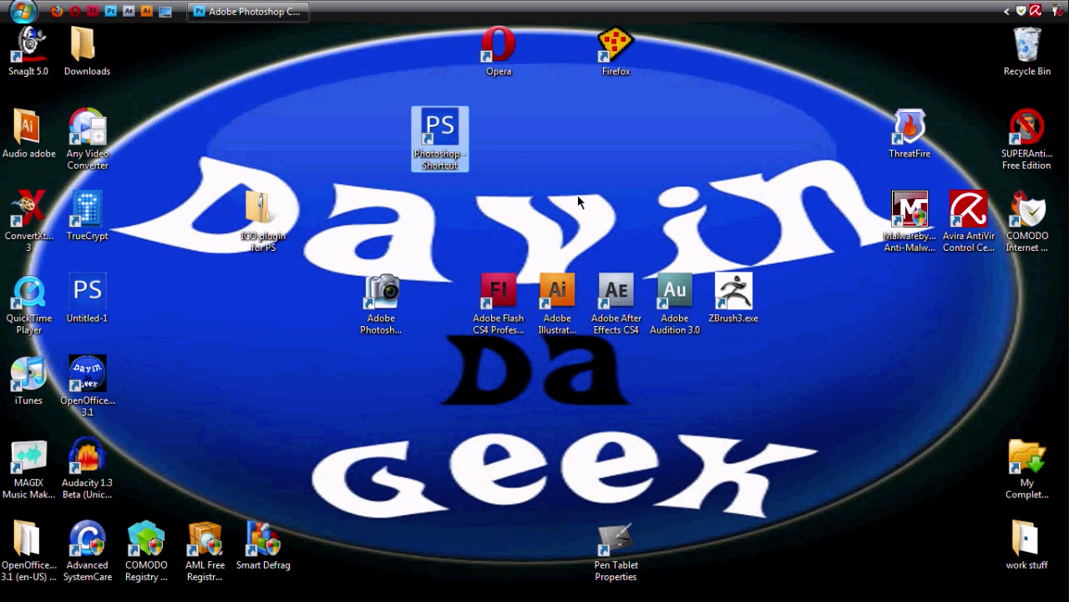
left_click(260, 214)
left_click_drag(274, 147, 324, 156)
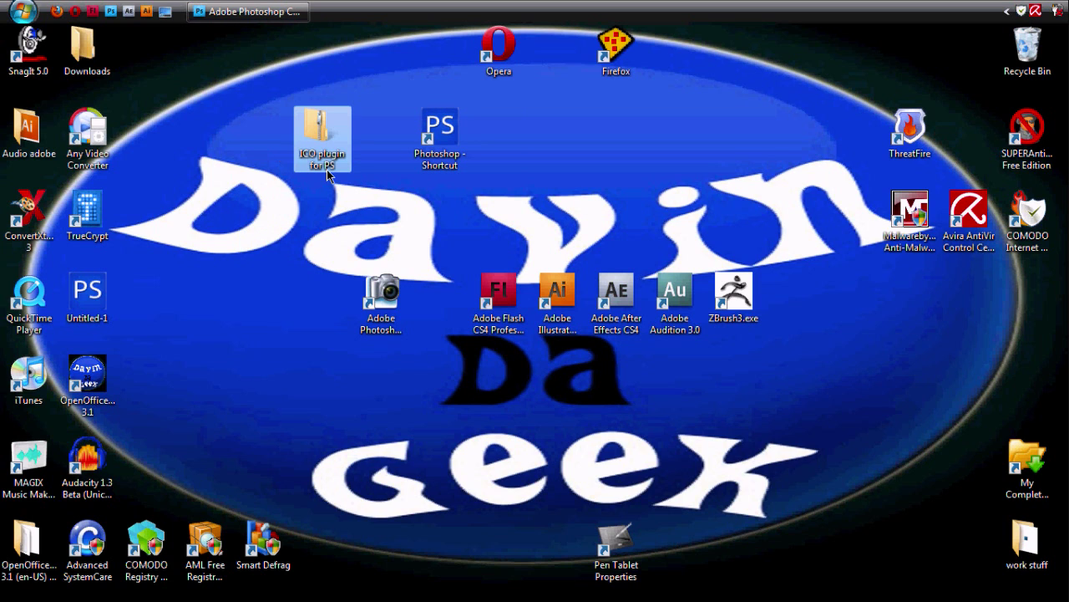